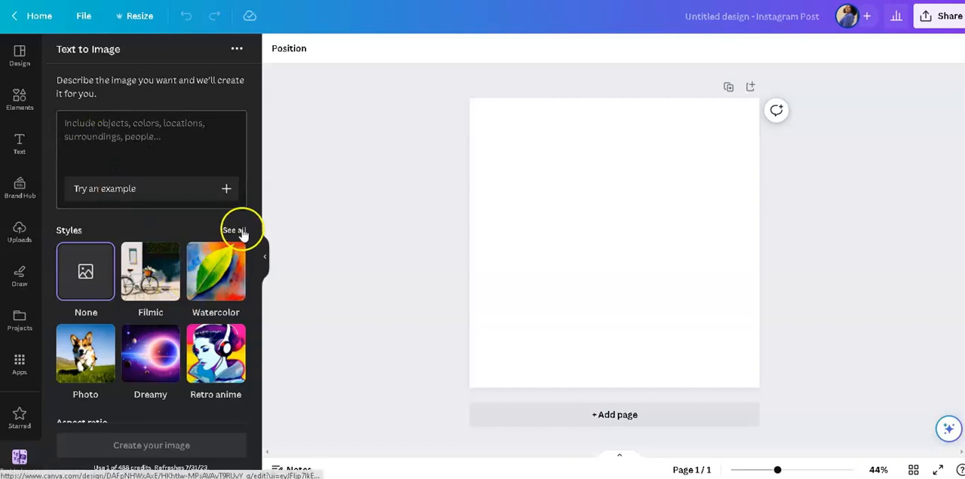
Browse the full list of image styles and choose Concept art from the Digital art group.
scroll(212, 300, "down", 1)
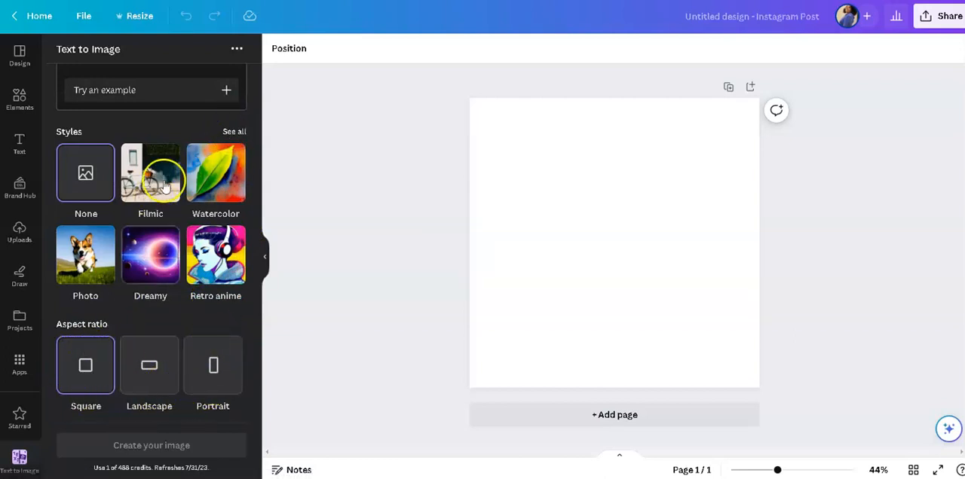
left_click(233, 132)
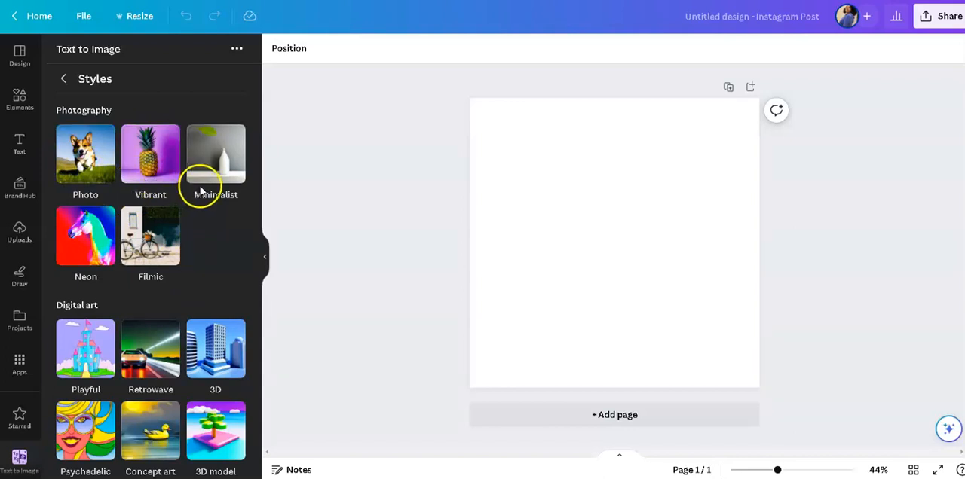
scroll(201, 193, "down", 2)
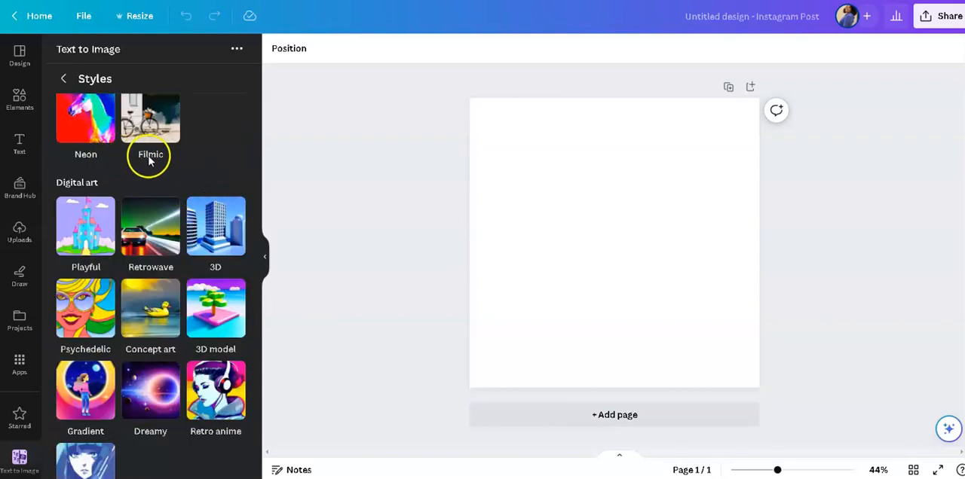
scroll(158, 219, "down", 1)
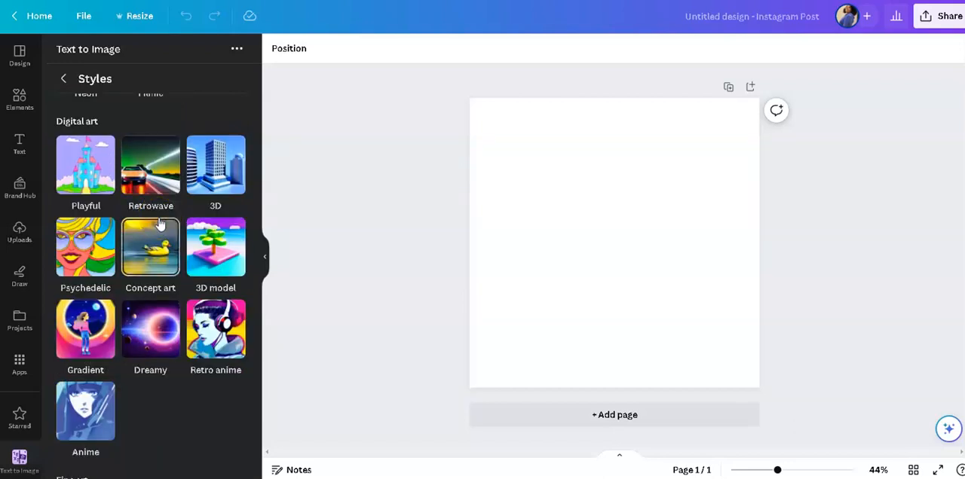
scroll(155, 377, "down", 2)
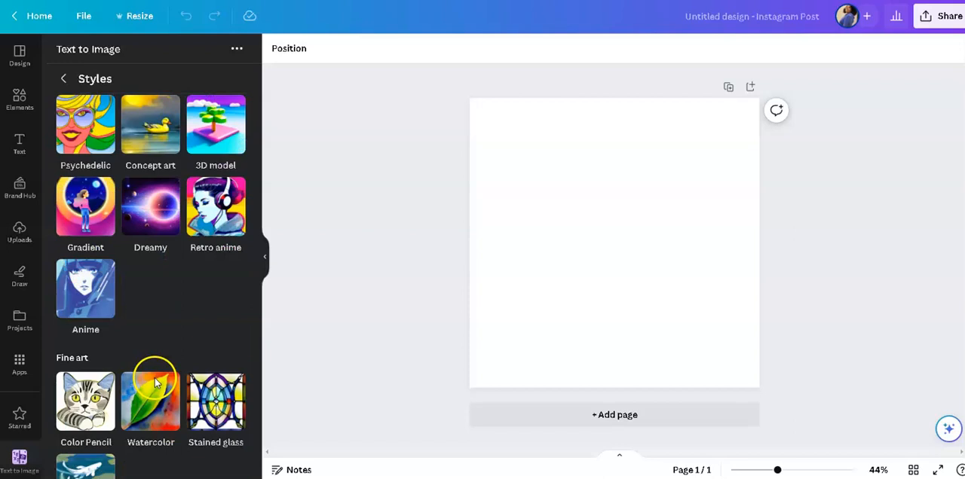
scroll(155, 378, "down", 1)
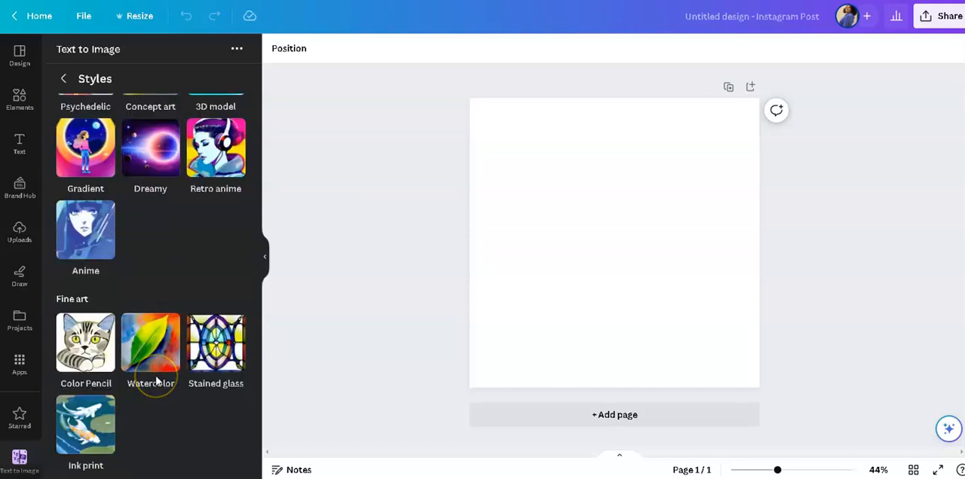
scroll(156, 381, "up", 3)
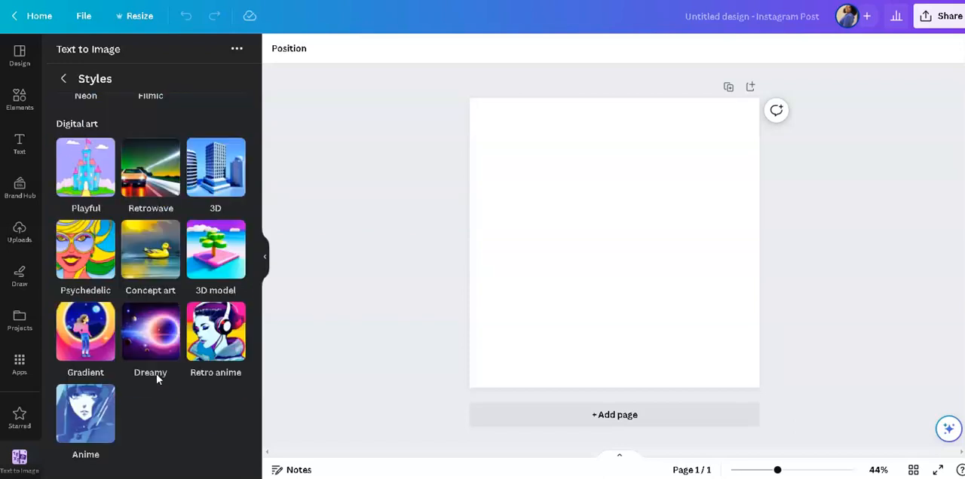
scroll(156, 373, "up", 3)
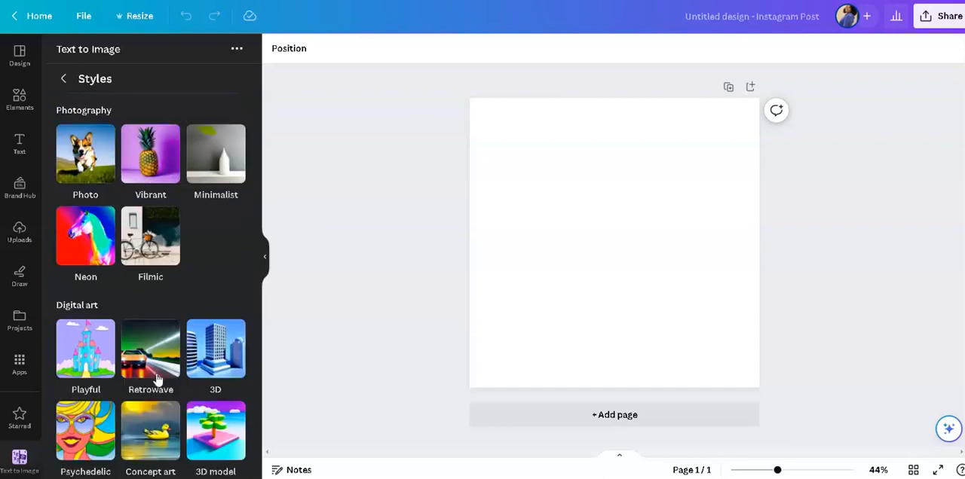
scroll(159, 373, "down", 2)
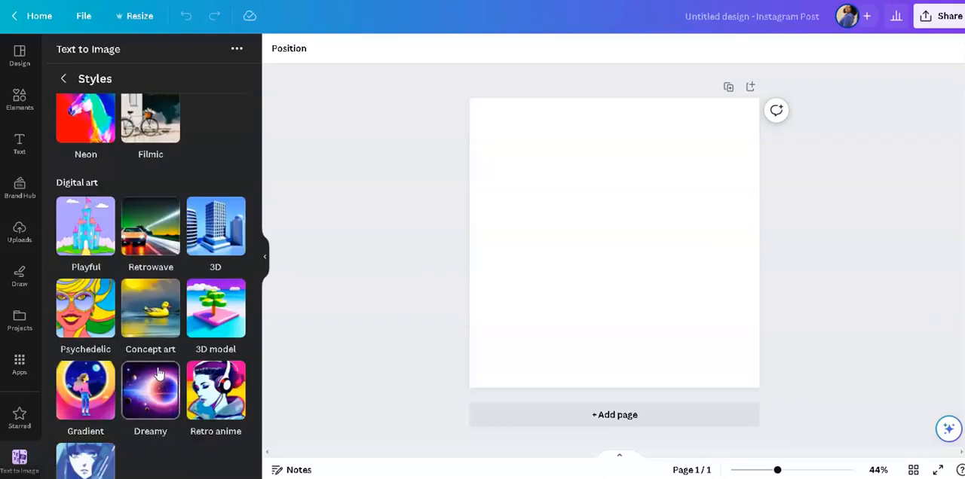
scroll(158, 373, "down", 2)
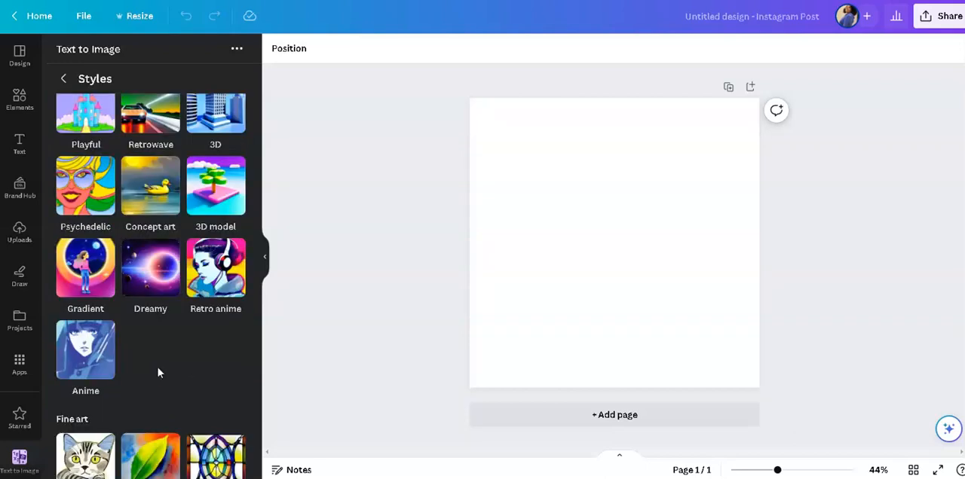
scroll(158, 372, "up", 2)
left_click(160, 312)
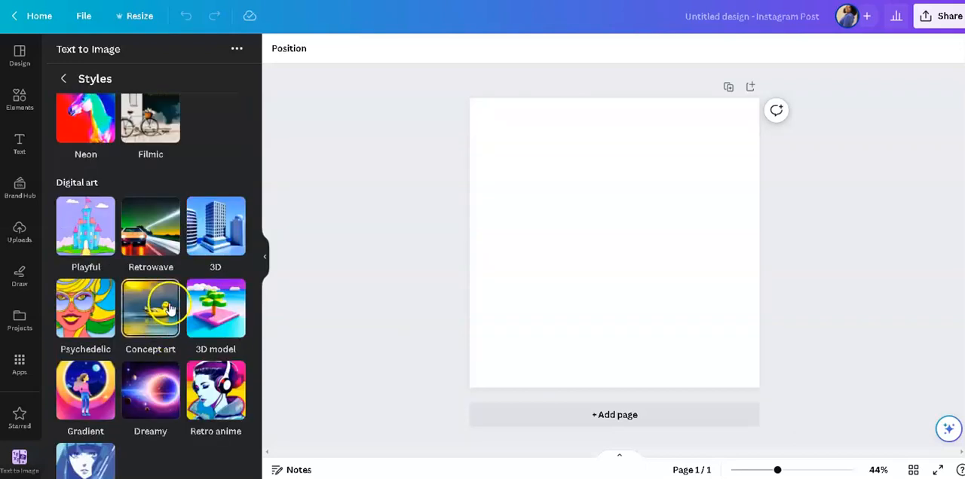
left_click(160, 312)
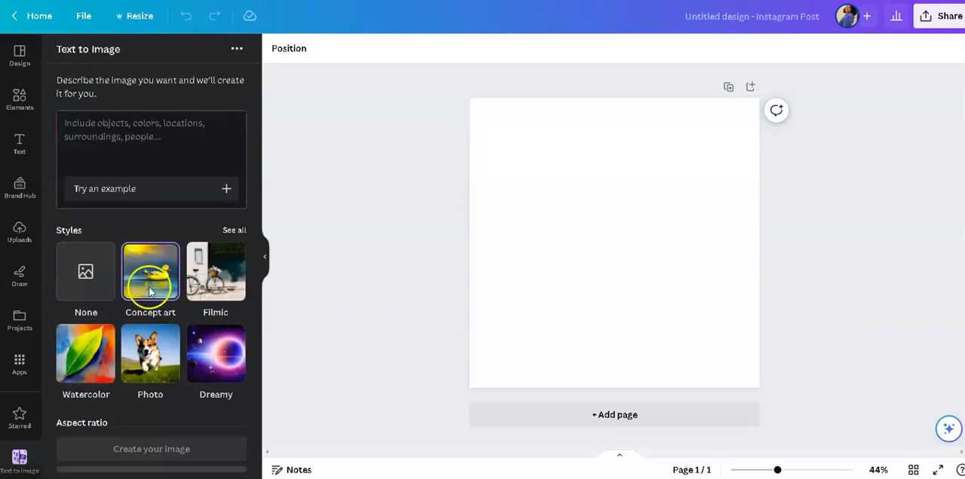
Describe the image as "alligators swimming in the rivers" and generate the images.
left_click(103, 127)
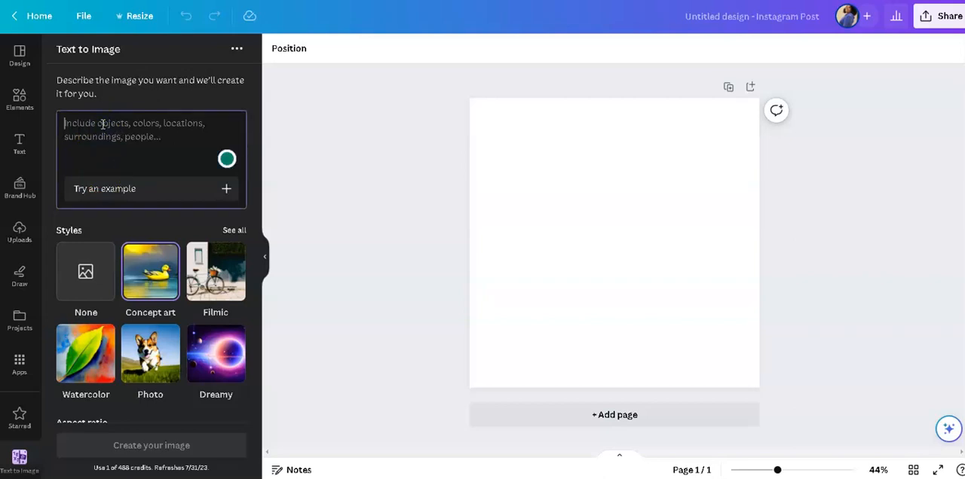
type("alligators swimming in the rivers")
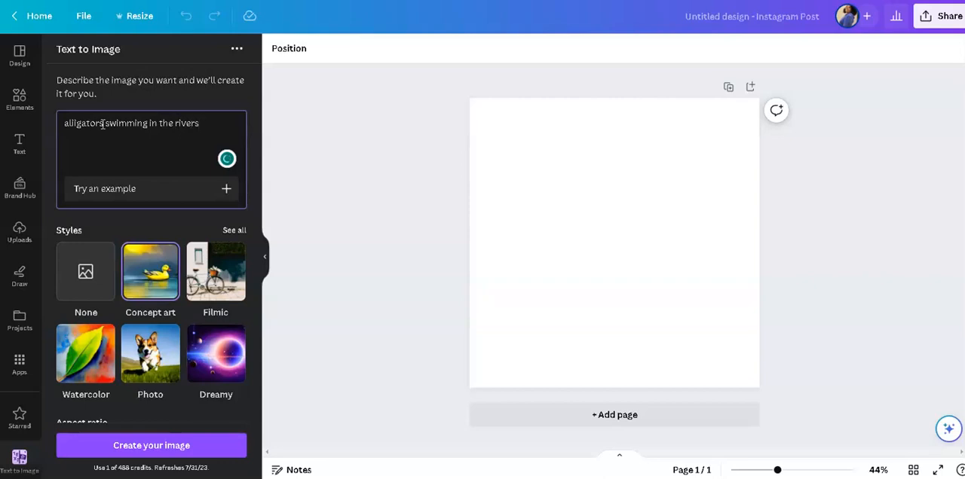
left_click(68, 226)
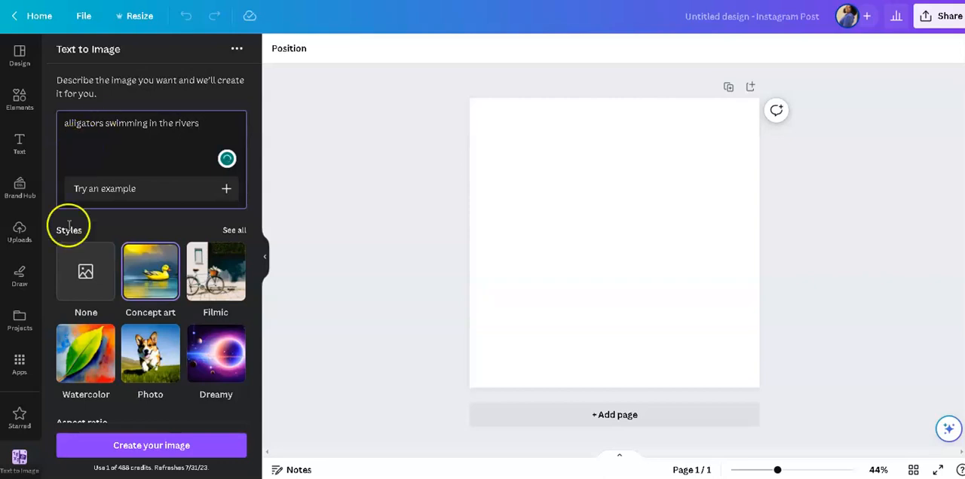
left_click(151, 449)
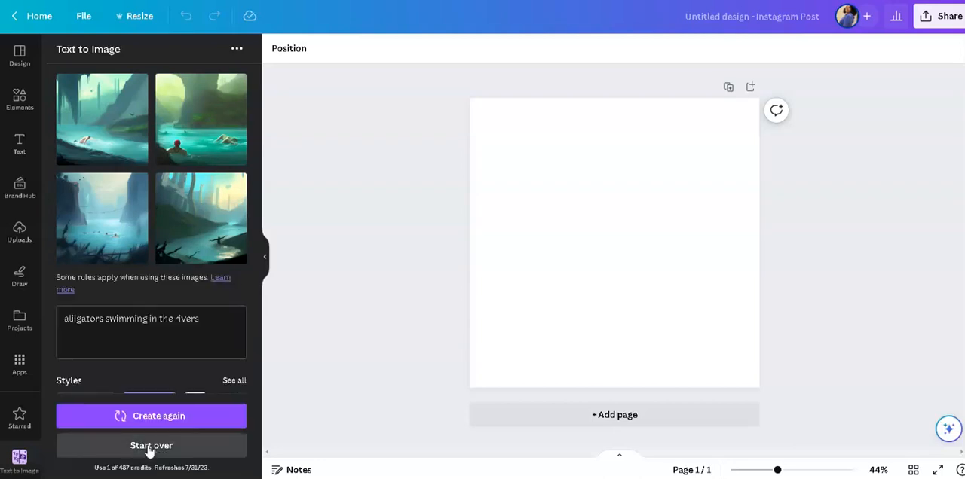
Place the generated green gorge image with the red-capped swimmer on the first page and enlarge it to fill the page.
left_click(202, 154)
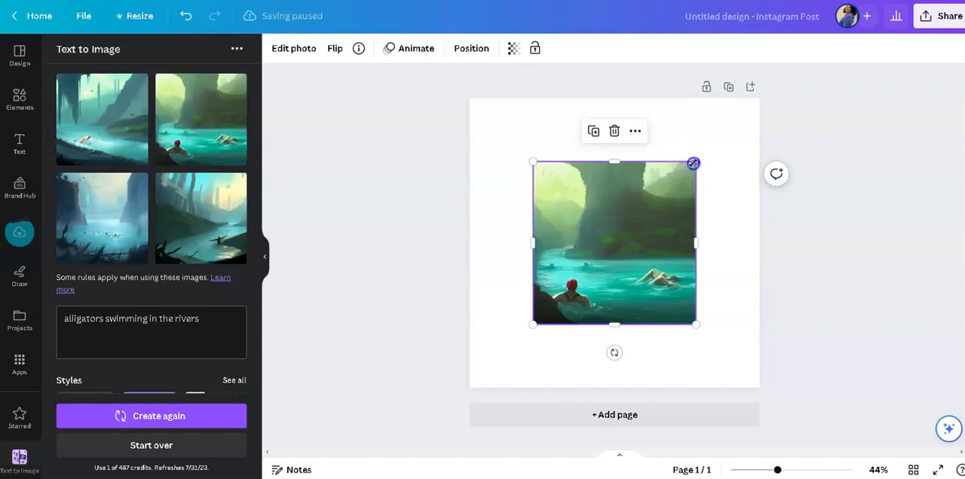
left_click_drag(711, 152, 770, 99)
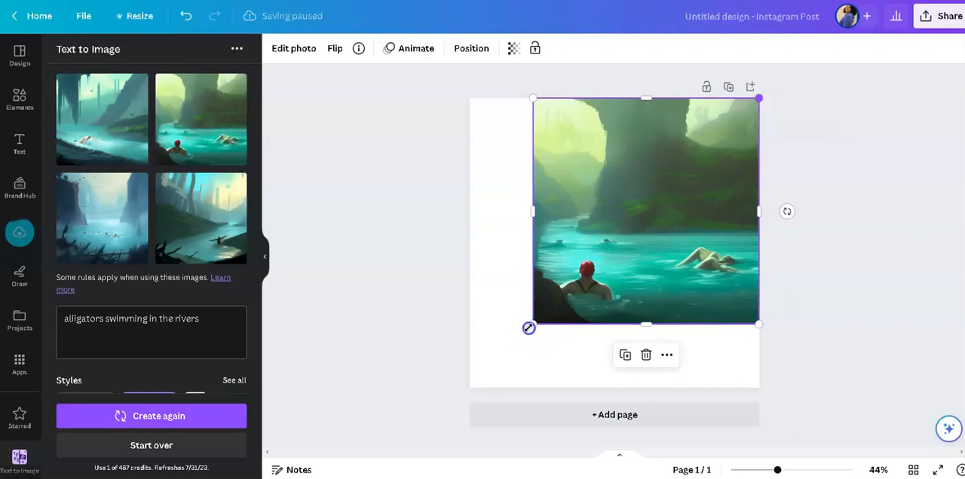
left_click_drag(502, 365, 477, 389)
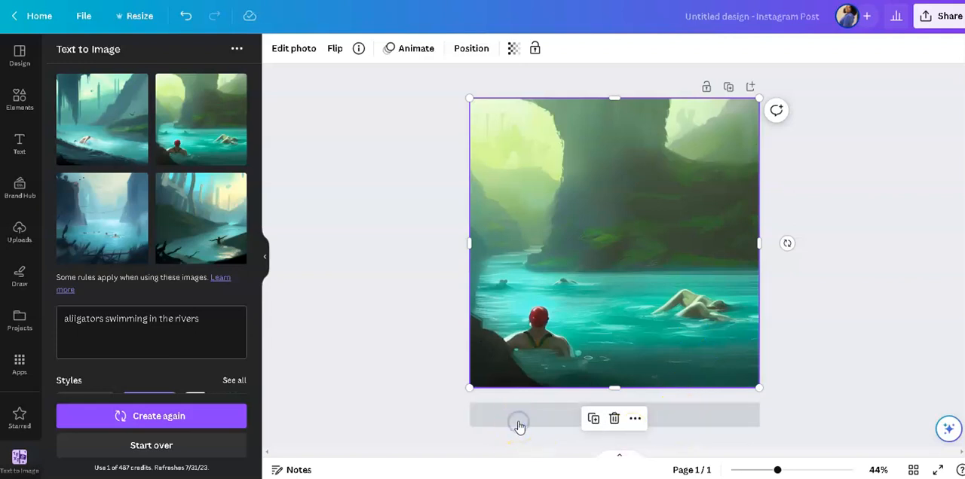
Add a second page, insert the generated misty blue cliffs image and stretch it to cover the whole page.
left_click(105, 242)
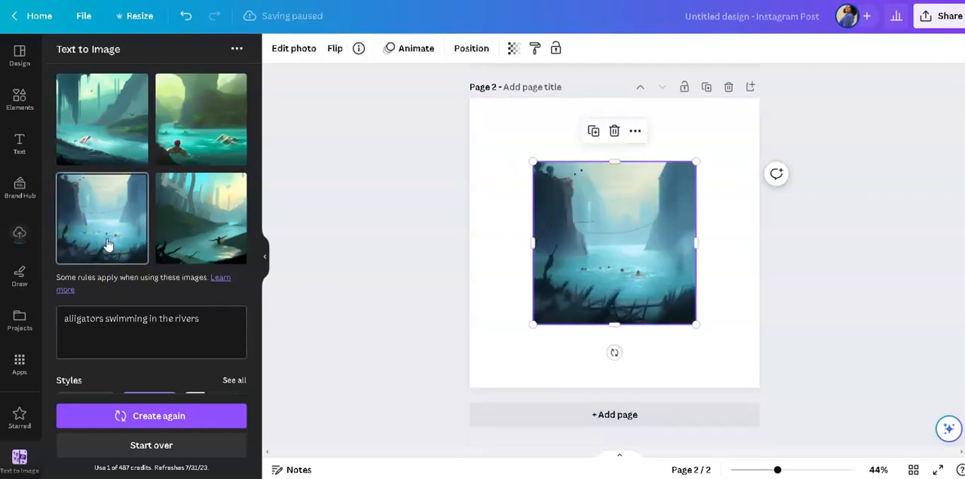
left_click_drag(533, 162, 388, 119)
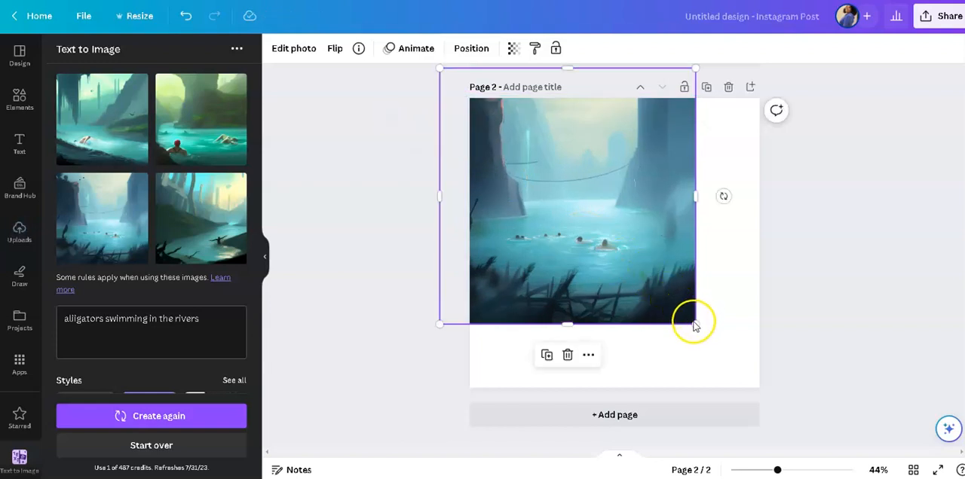
left_click_drag(691, 323, 801, 398)
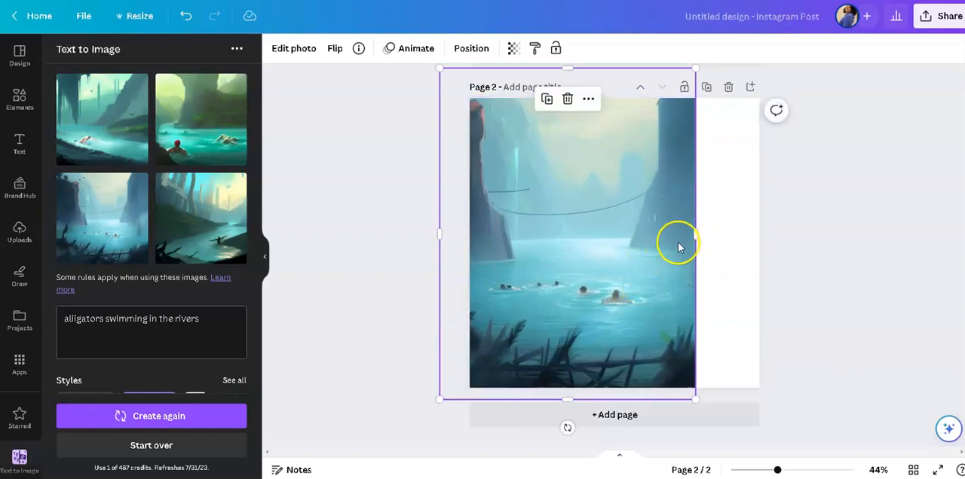
left_click_drag(700, 234, 786, 247)
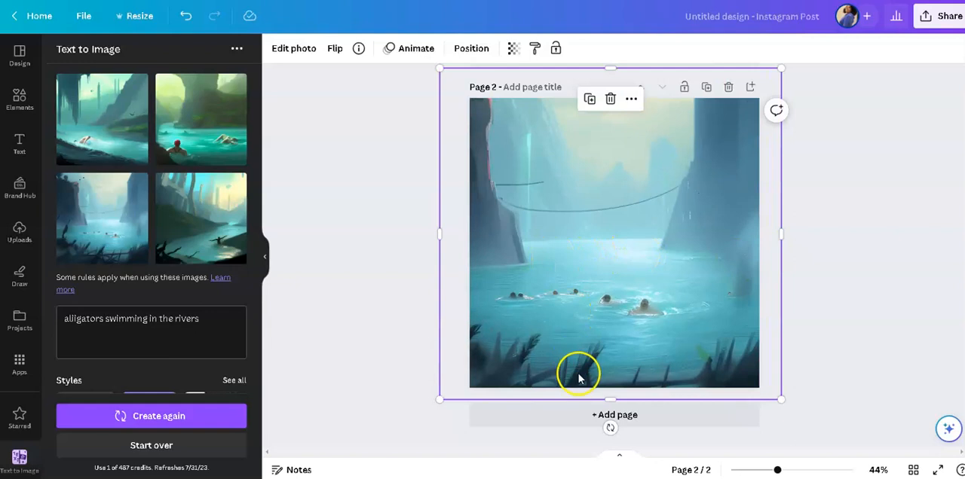
Add a third page, insert the generated teal river image with hanging moss and enlarge it to cover the page.
left_click(528, 415)
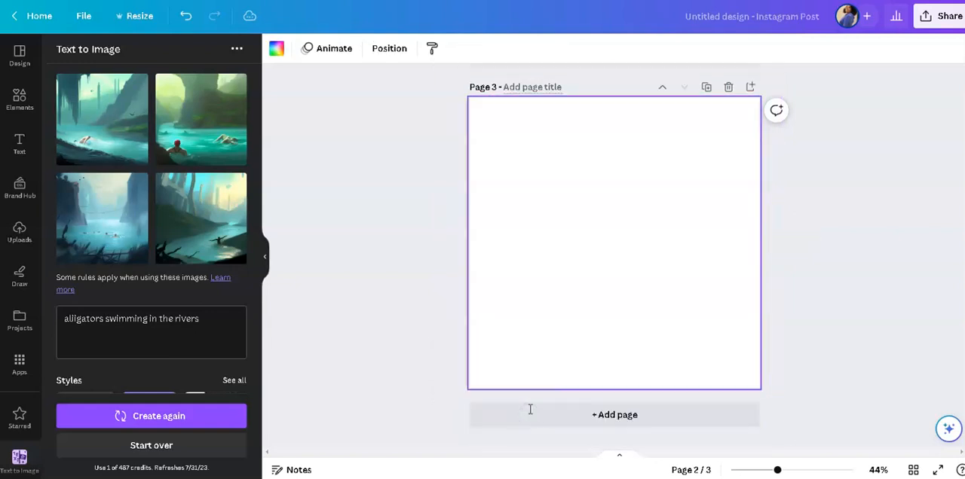
left_click(103, 143)
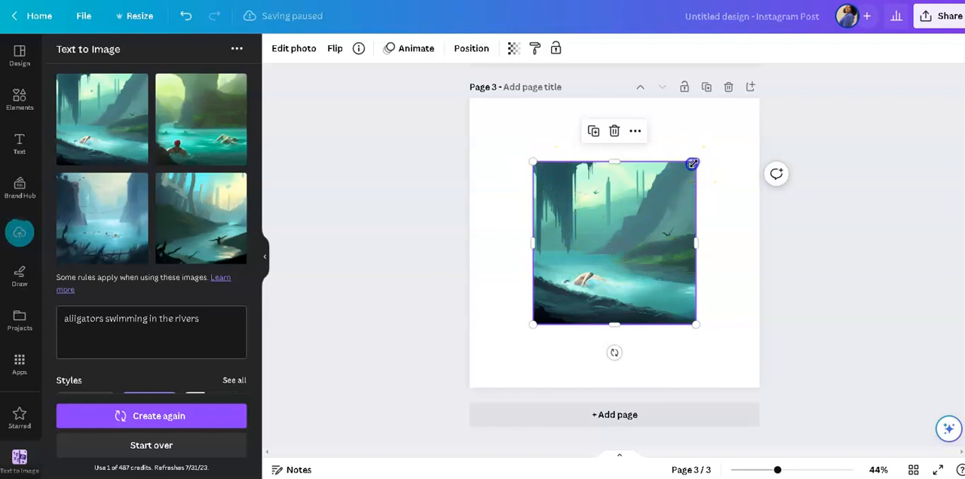
mouse_move(771, 126)
left_mouse_down()
mouse_move(784, 120)
mouse_move(778, 129)
left_mouse_up()
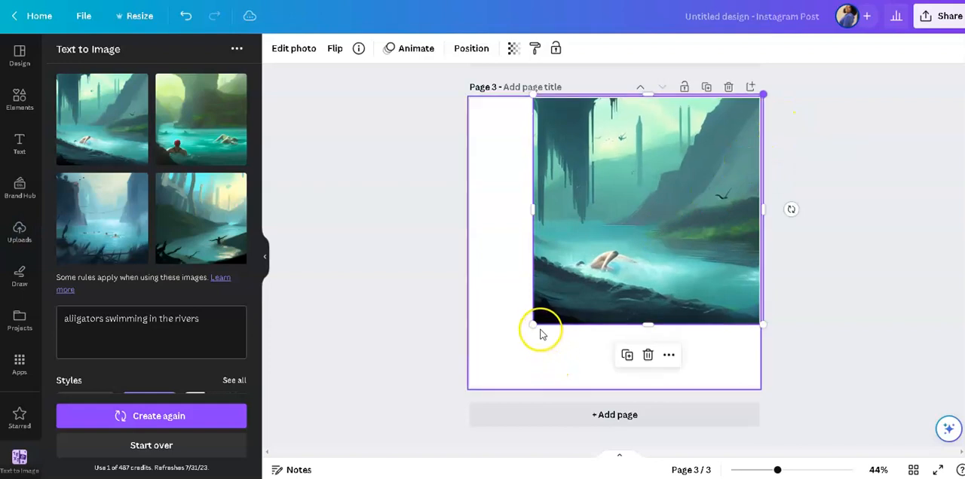
left_click_drag(525, 345, 460, 401)
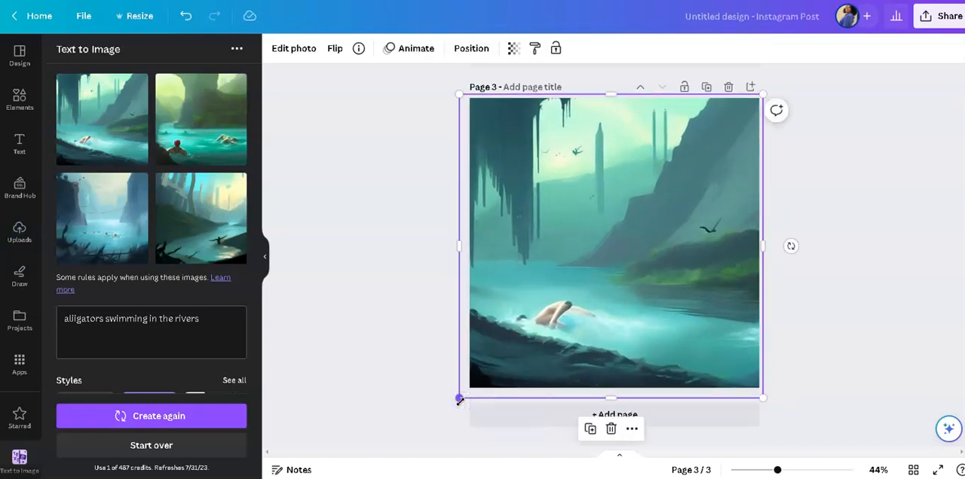
Add a fourth page, insert the generated river image with tall tree trunks and a dark figure, and enlarge it to cover the page.
left_click(545, 419)
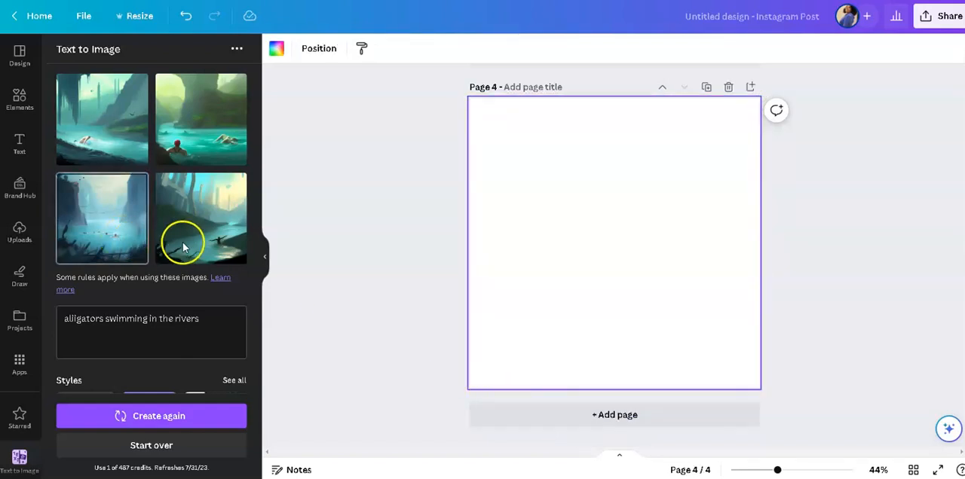
left_click(187, 249)
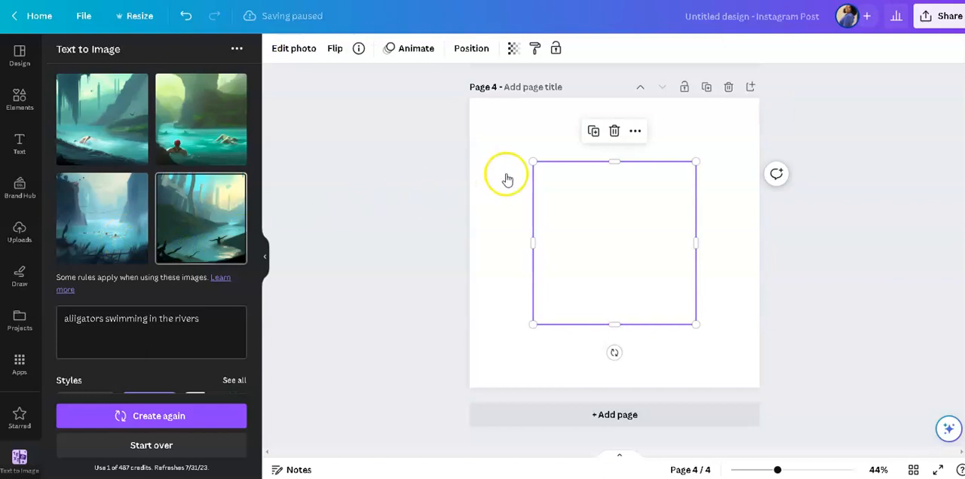
left_click_drag(532, 159, 454, 105)
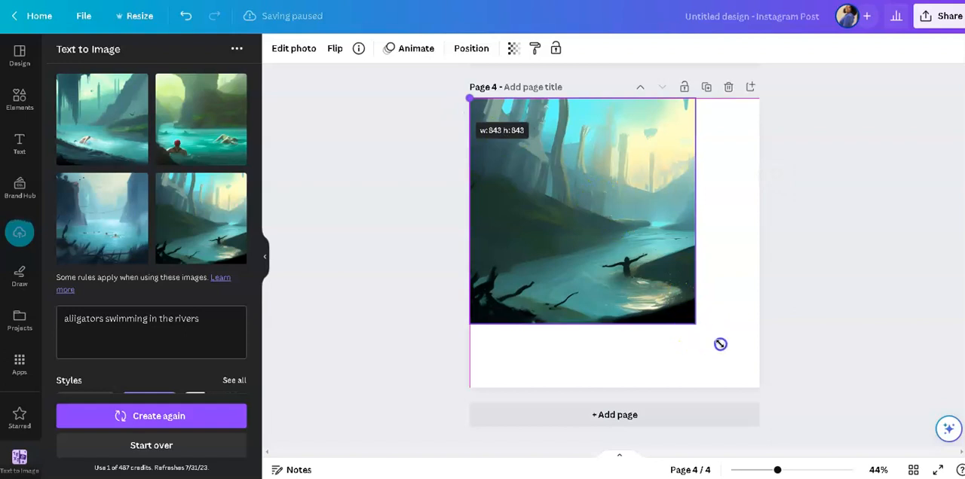
left_click_drag(772, 378, 777, 380)
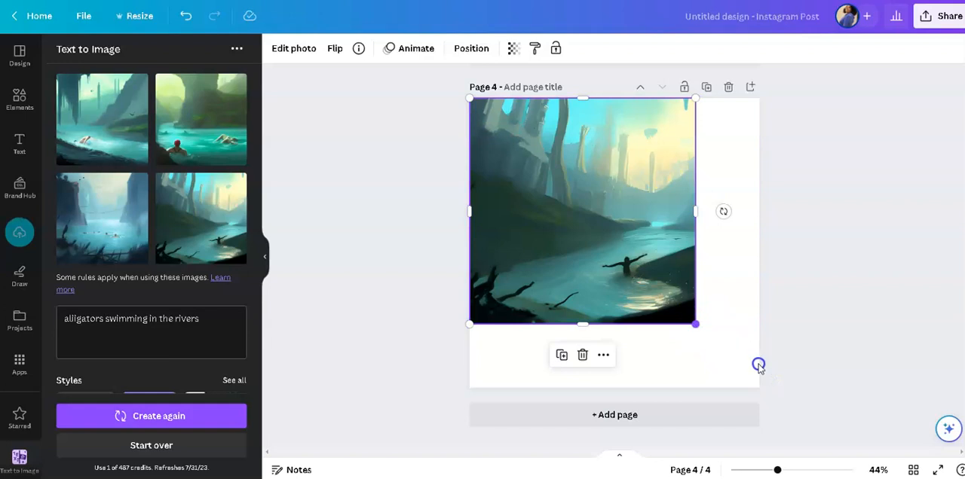
left_click_drag(695, 324, 712, 342)
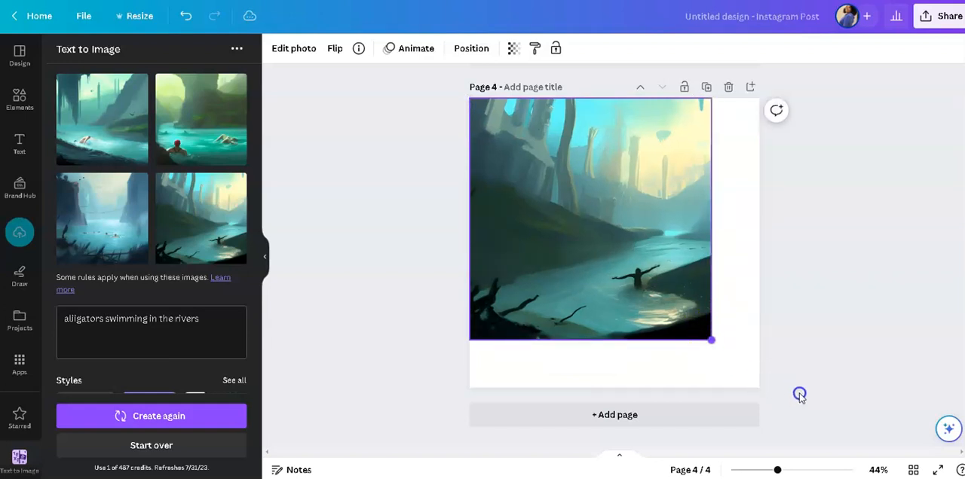
left_click(711, 342)
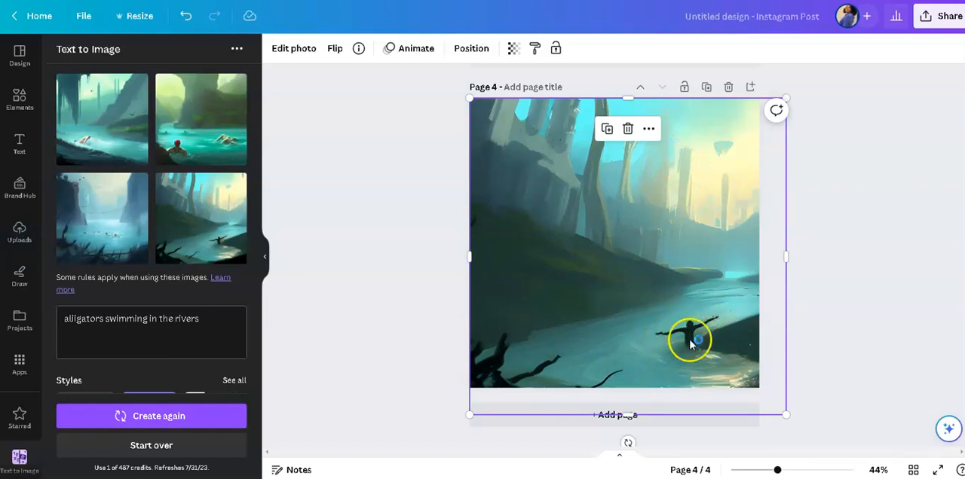
left_click(832, 314)
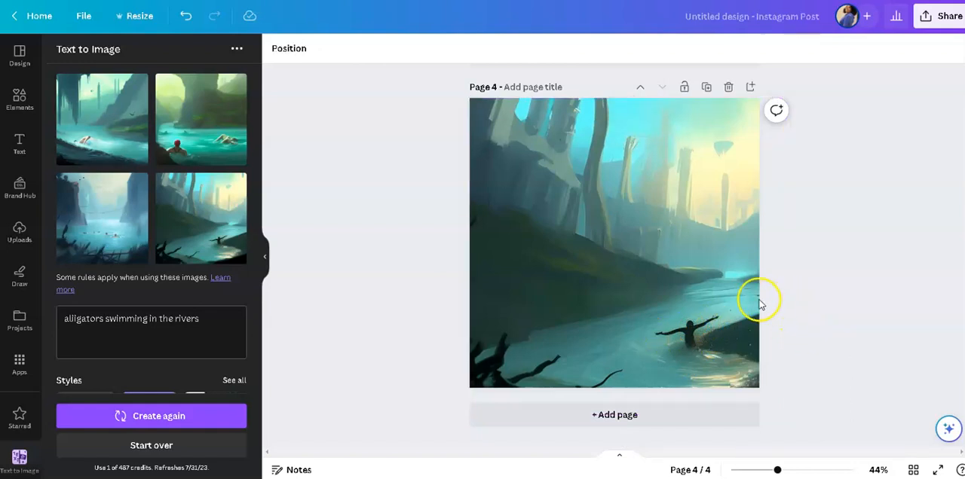
left_click(668, 260)
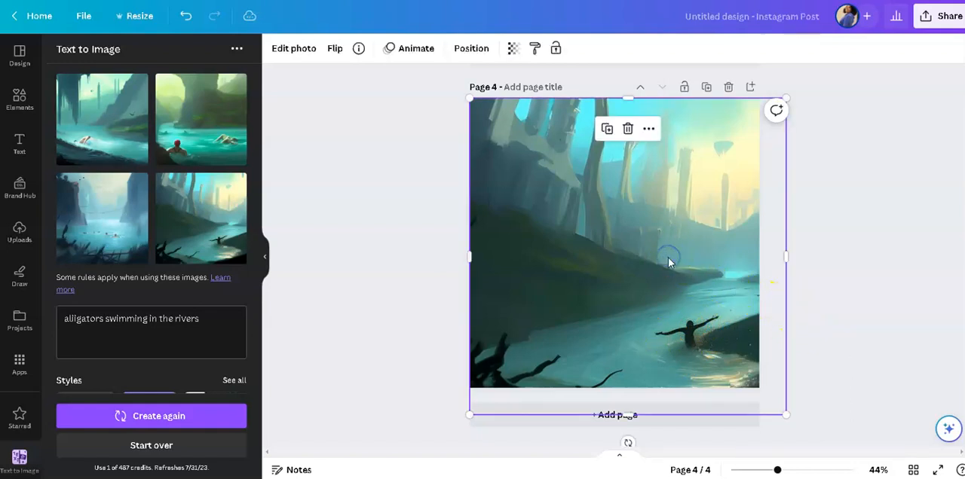
Delete the river image with tree trunks from page 4 and the teal hanging-moss river image from page 3.
left_click(627, 128)
scroll(805, 229, "up", 1)
middle_click(804, 229)
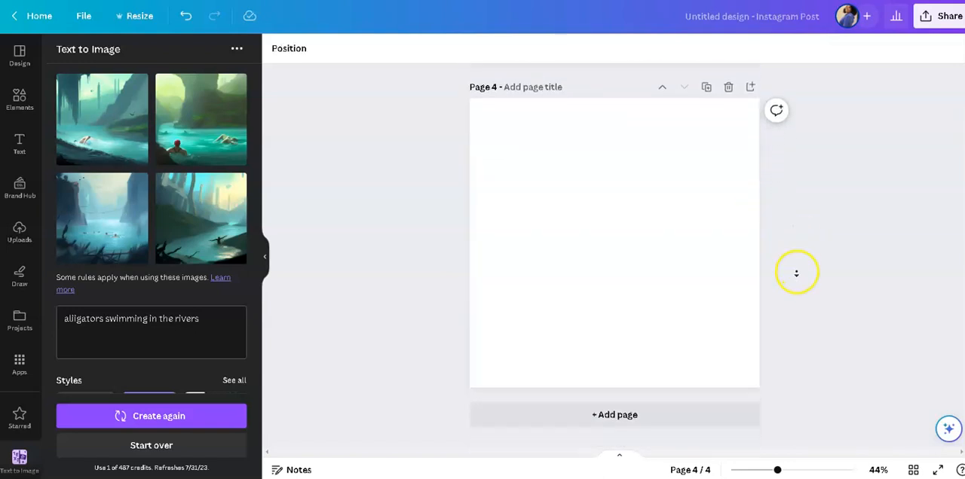
scroll(801, 283, "up", 5)
left_click(699, 320)
left_click(641, 289)
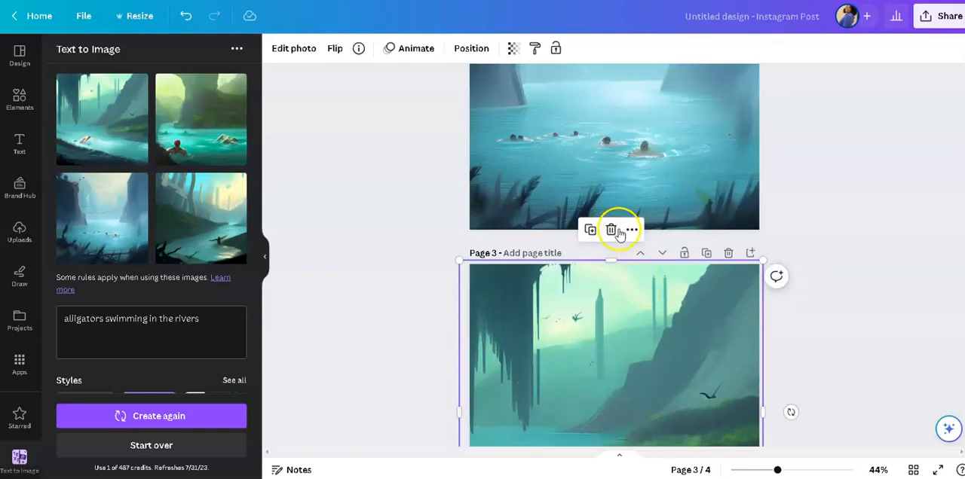
left_click(611, 229)
Delete the misty blue cliffs image from page 2 and the red-capped swimmer image from page 1.
left_click(663, 193)
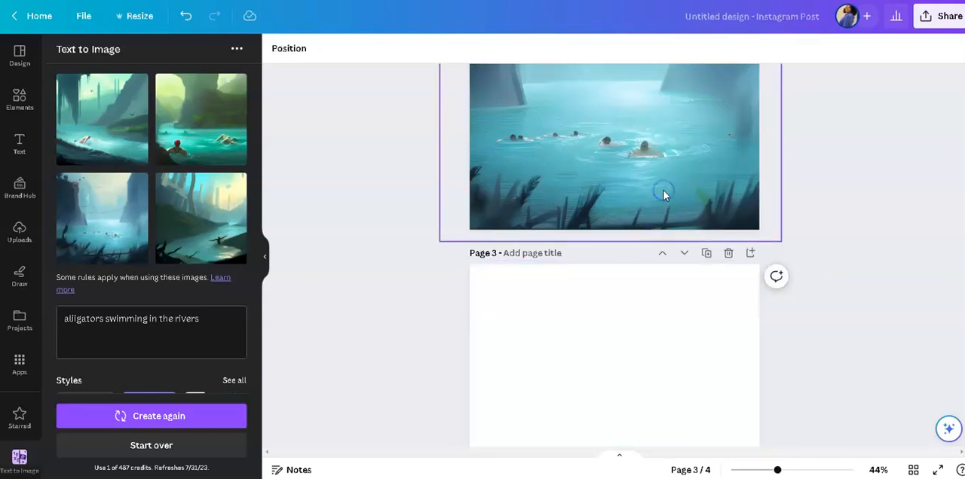
scroll(663, 195, "up", 3)
left_click(609, 125)
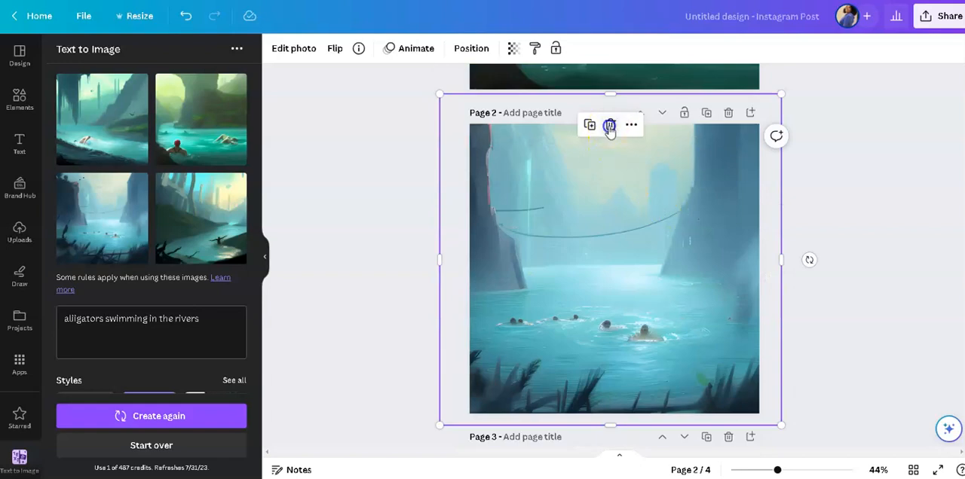
scroll(620, 226, "up", 4)
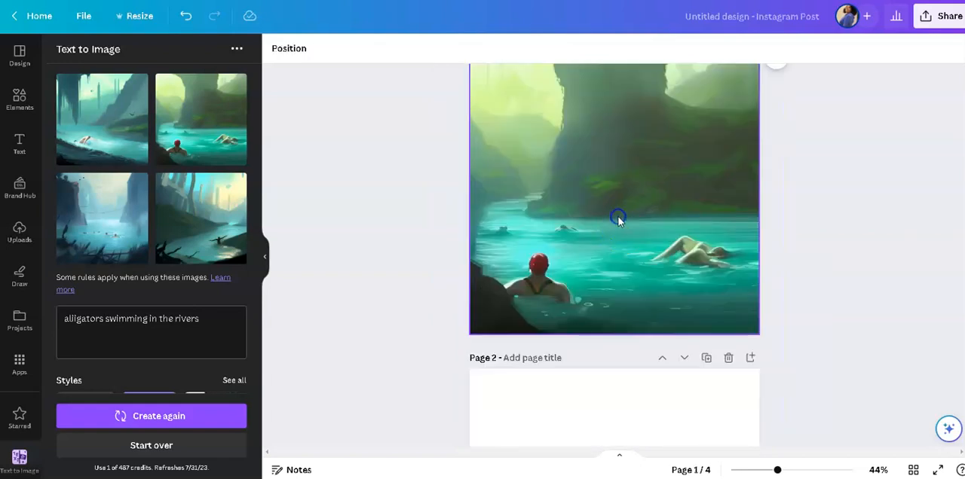
left_click(617, 216)
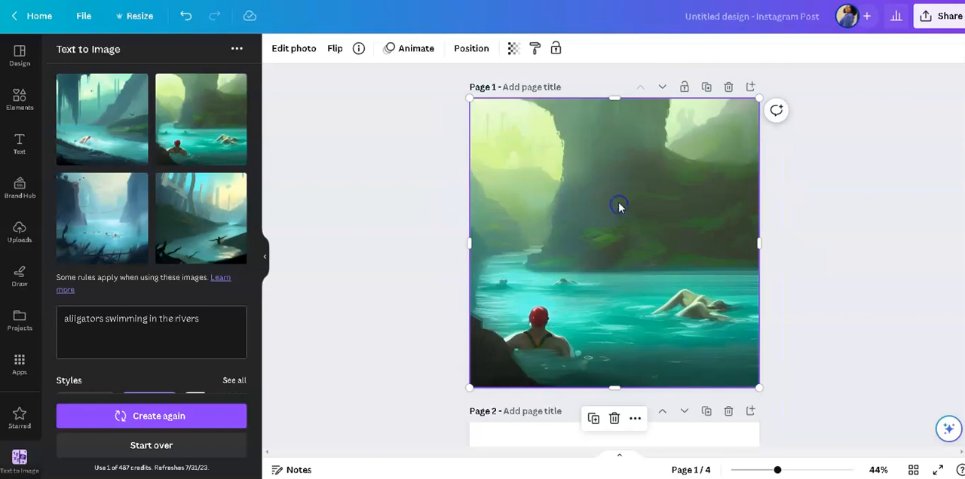
left_click(615, 419)
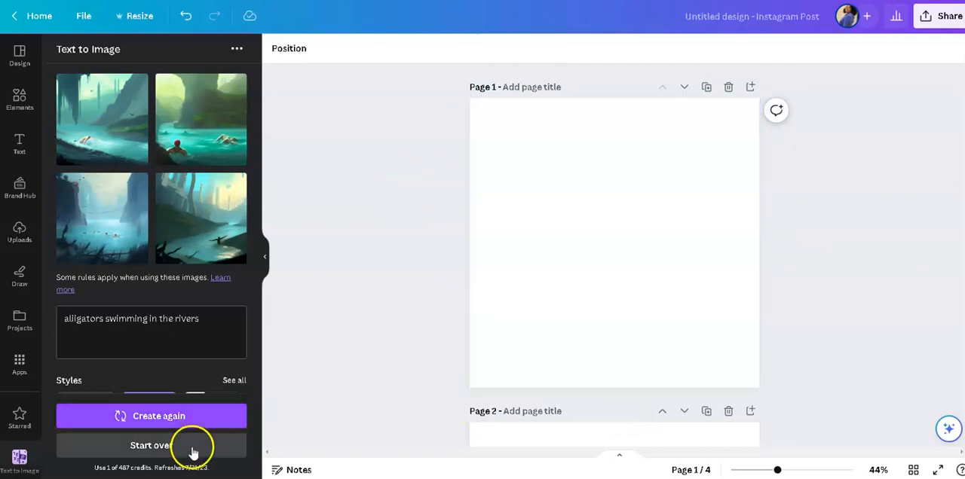
Start a new text-to-image request and generate images from the prompt "backyard family barbecue" with no style.
left_click(191, 448)
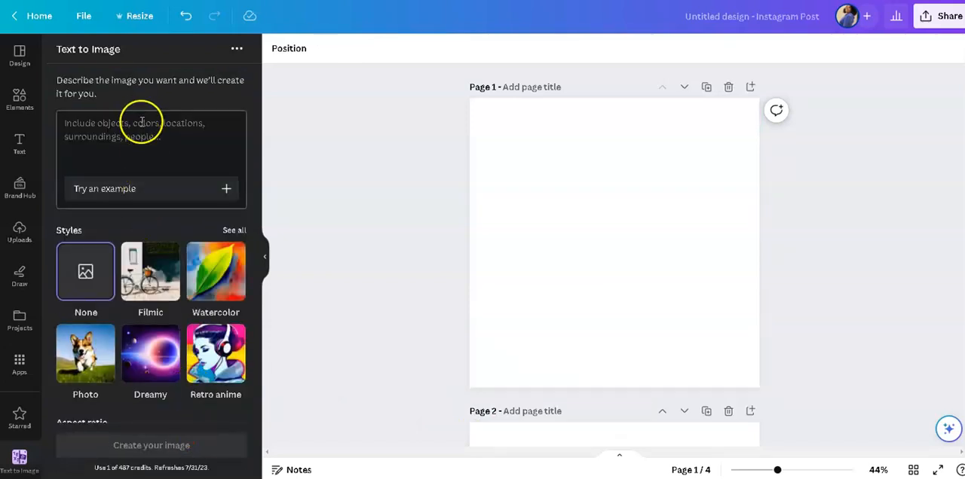
left_click(140, 128)
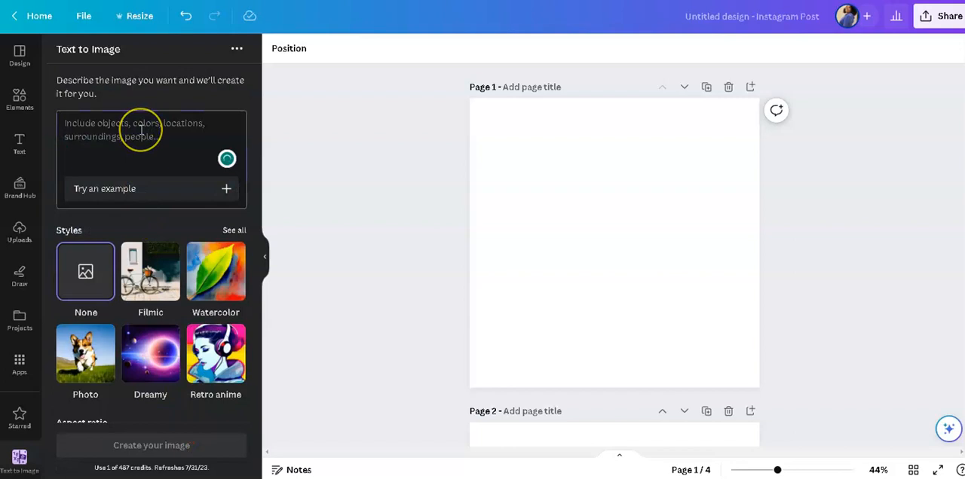
type("backyard family barbecue")
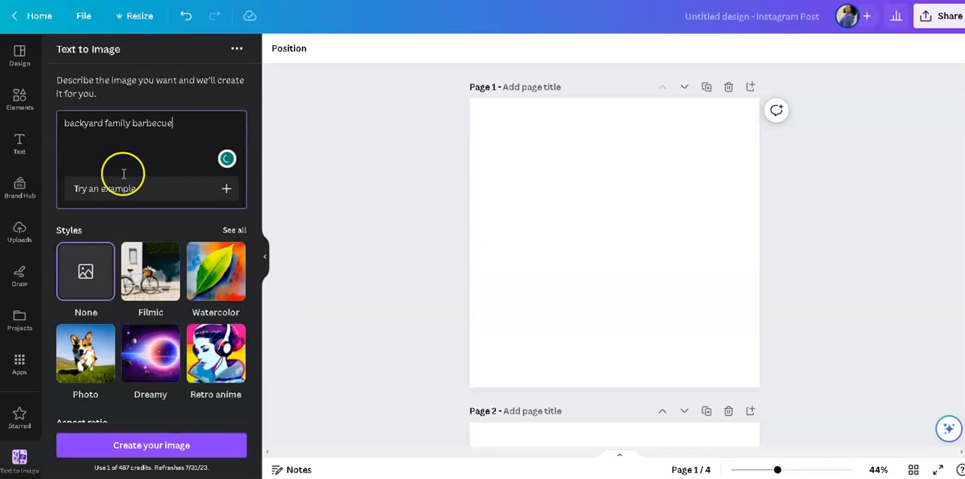
left_click(198, 449)
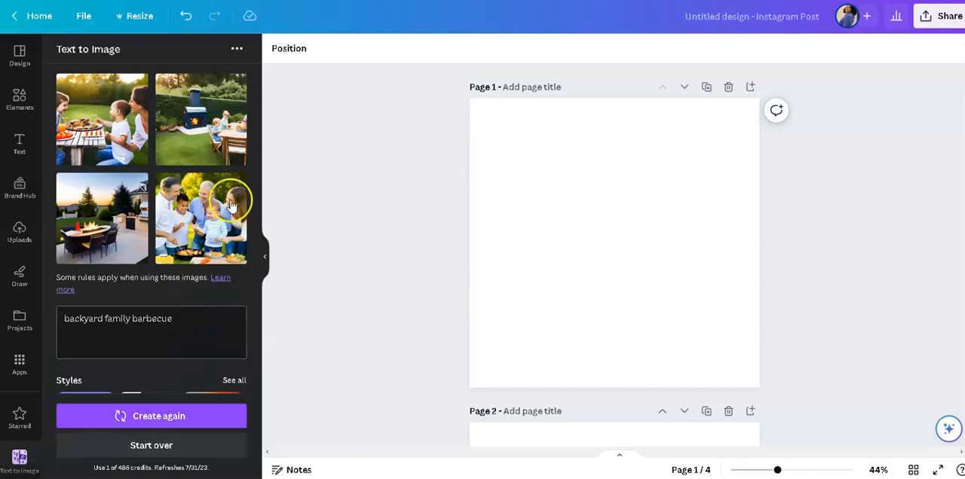
Insert the generated image of a mother and toddler at a picnic table on page 1 and enlarge it to fill the page.
left_click(127, 138)
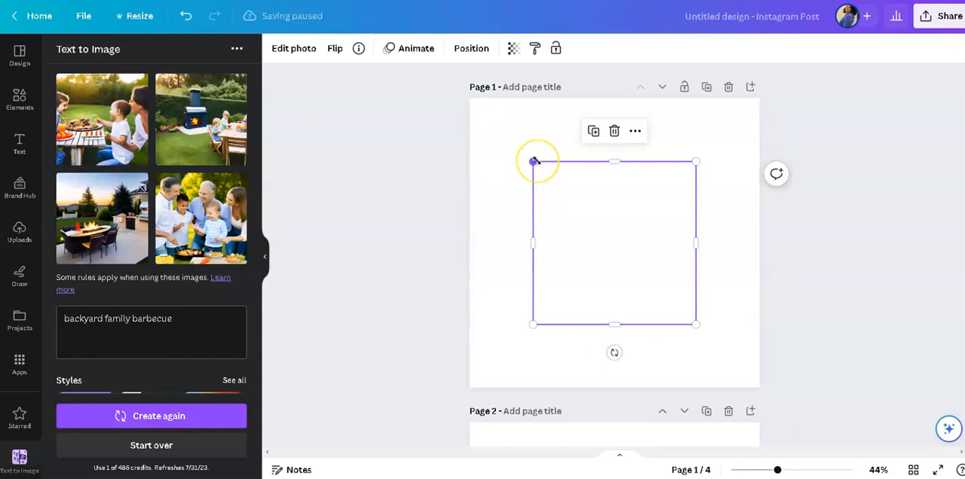
left_click_drag(533, 162, 460, 109)
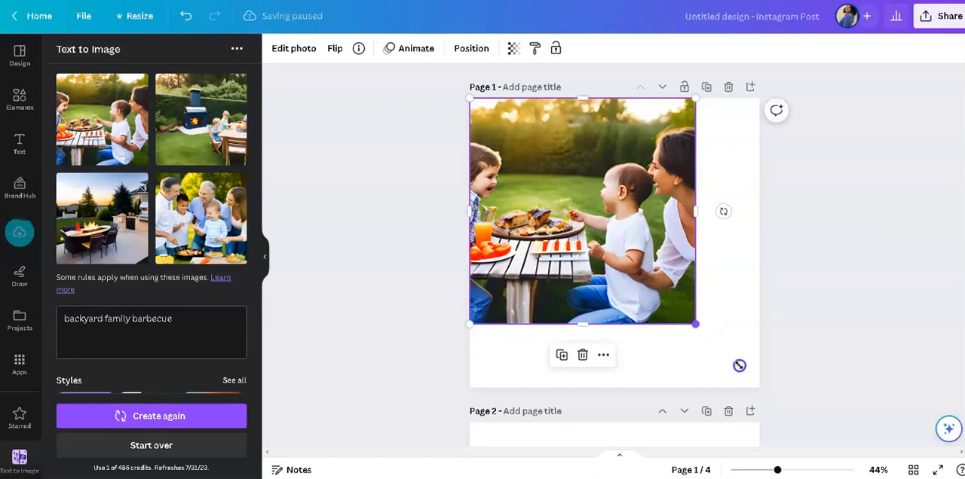
left_click_drag(785, 387, 800, 401)
left_click(847, 355)
Insert the generated image of two children beside a blue outdoor fireplace on page 2 and enlarge it to cover the page.
scroll(825, 351, "down", 3)
left_click(619, 318)
left_click(202, 138)
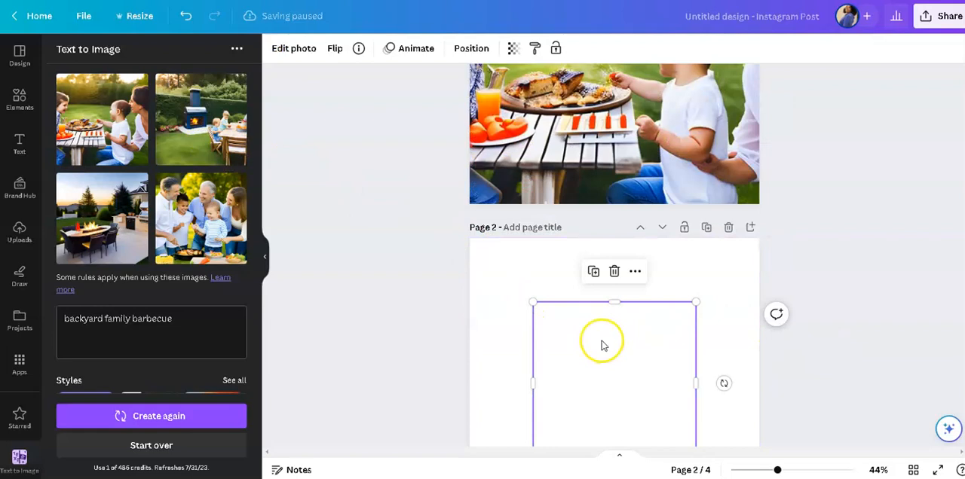
scroll(601, 345, "down", 5)
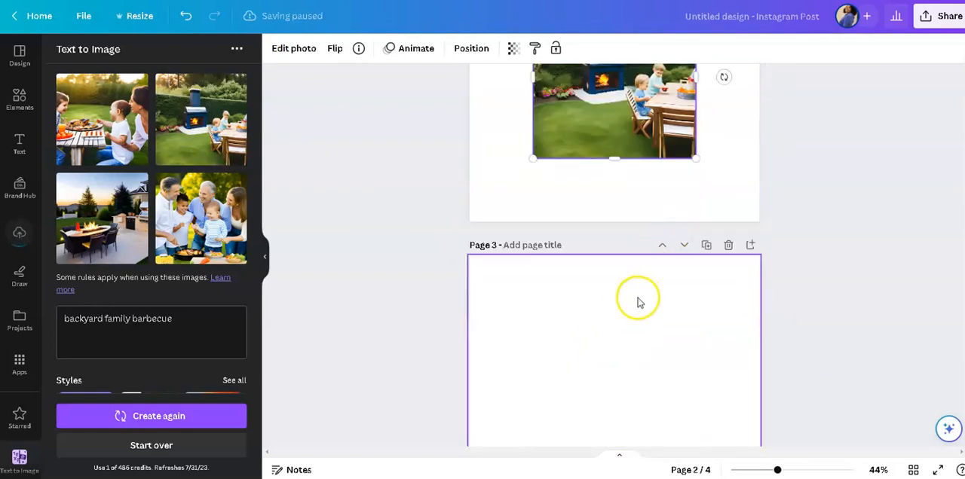
scroll(637, 300, "up", 3)
left_click_drag(532, 179, 445, 132)
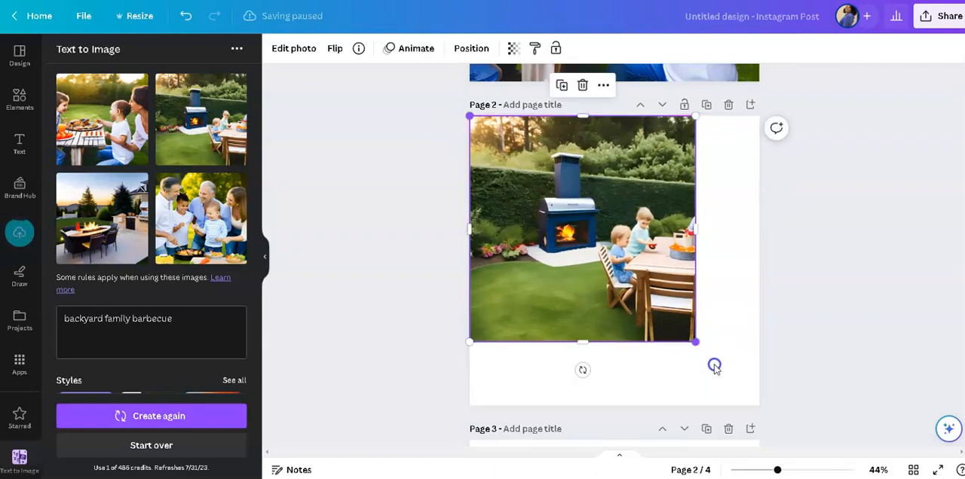
left_click_drag(767, 397, 804, 411)
left_click(840, 334)
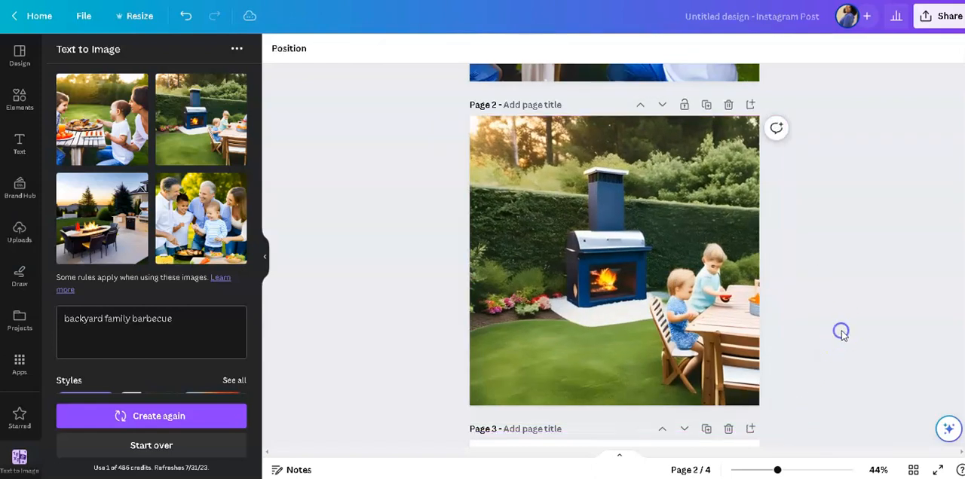
Insert the generated sunset patio image with the fire-pit table on page 3 and enlarge it to cover the page.
scroll(844, 335, "down", 3)
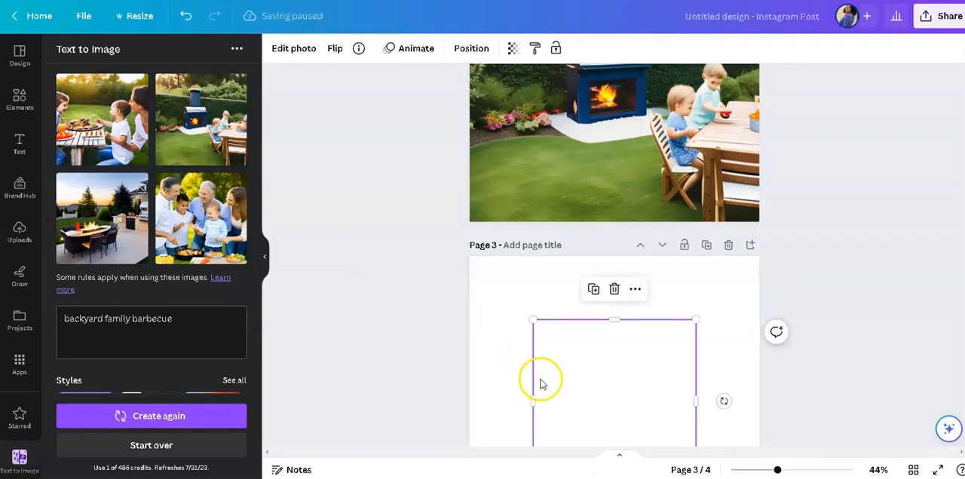
scroll(548, 378, "down", 1)
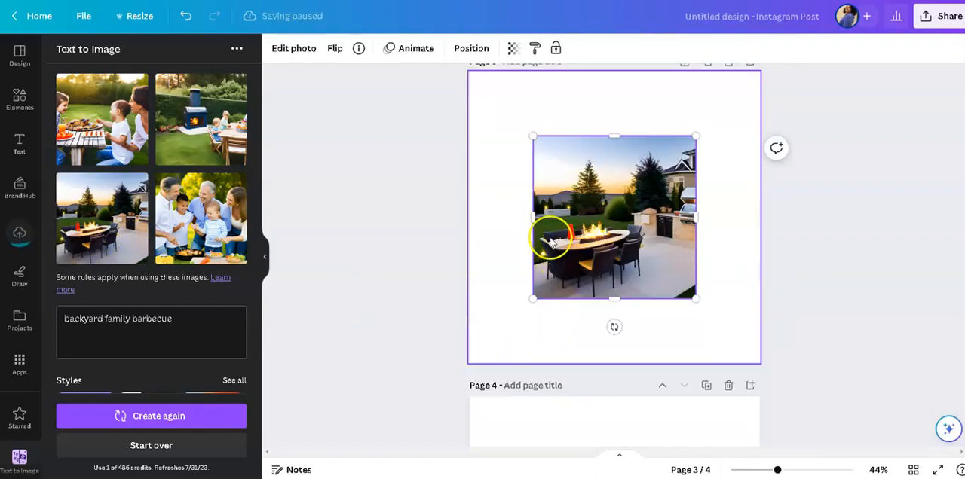
left_click_drag(485, 103, 442, 78)
left_click(693, 303)
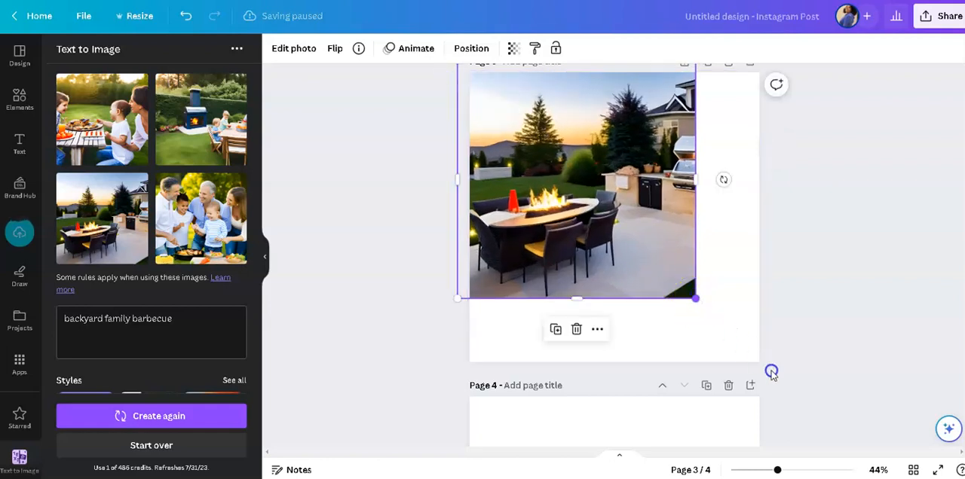
left_click_drag(801, 402, 837, 446)
left_click(869, 371)
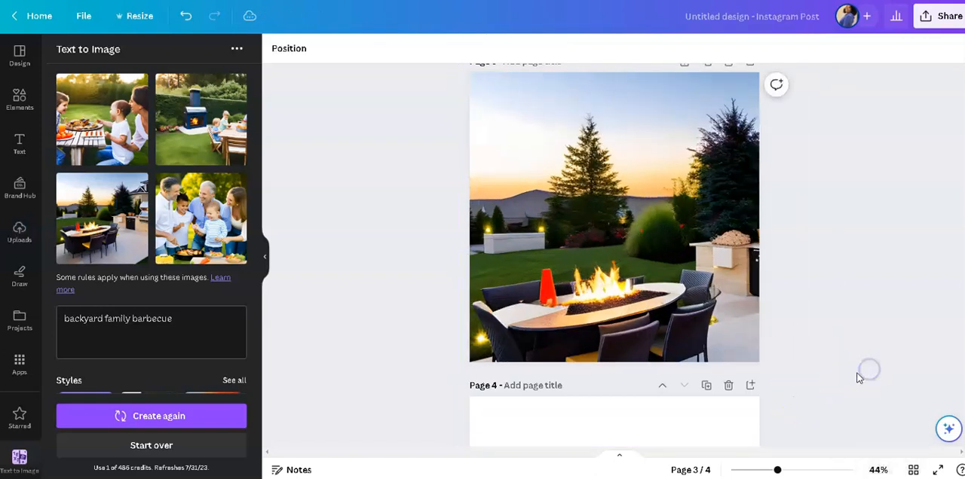
Insert the generated image of the family of five cooking together on page 4 and enlarge it to fill the page.
scroll(859, 377, "down", 2)
left_click(614, 355)
scroll(614, 356, "down", 2)
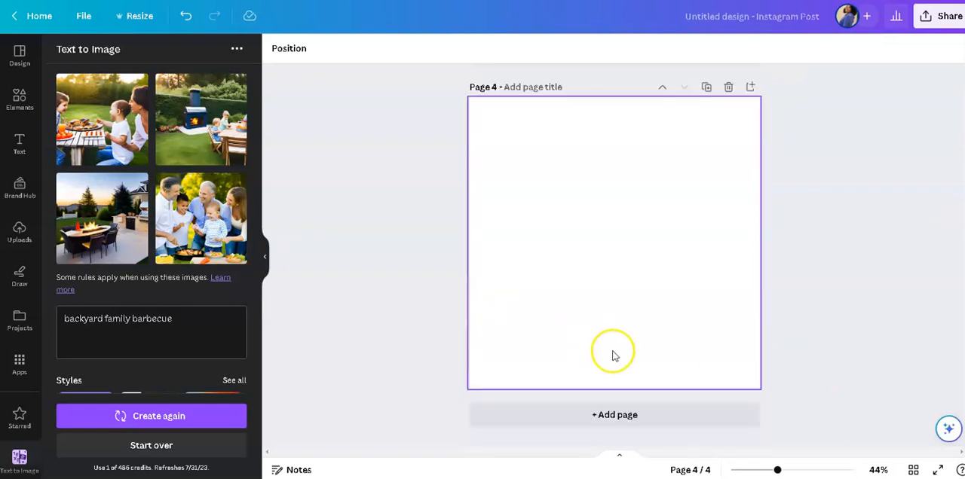
left_click(201, 219)
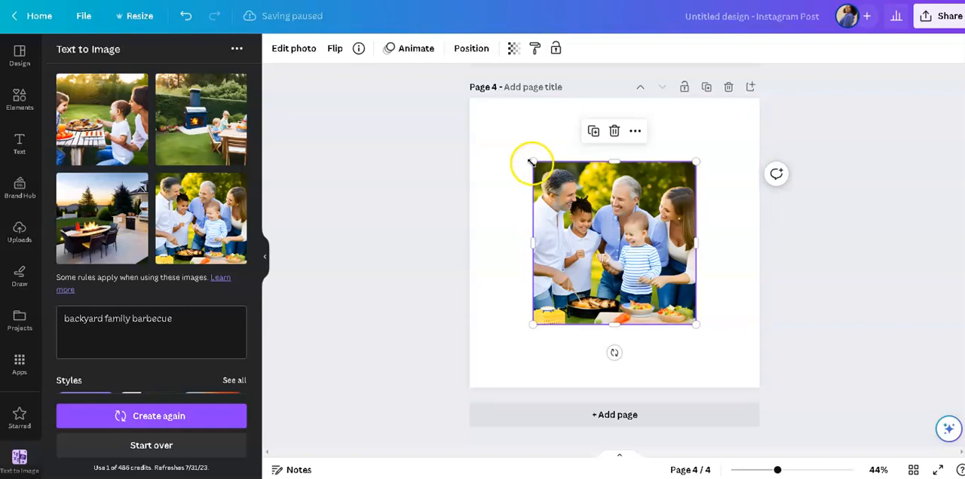
left_click_drag(532, 162, 451, 116)
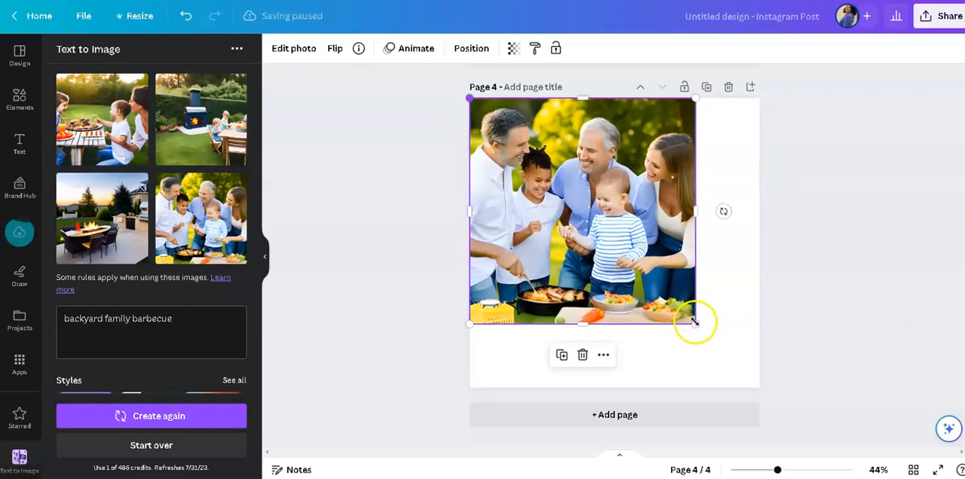
left_click_drag(767, 370, 841, 336)
left_click(842, 339)
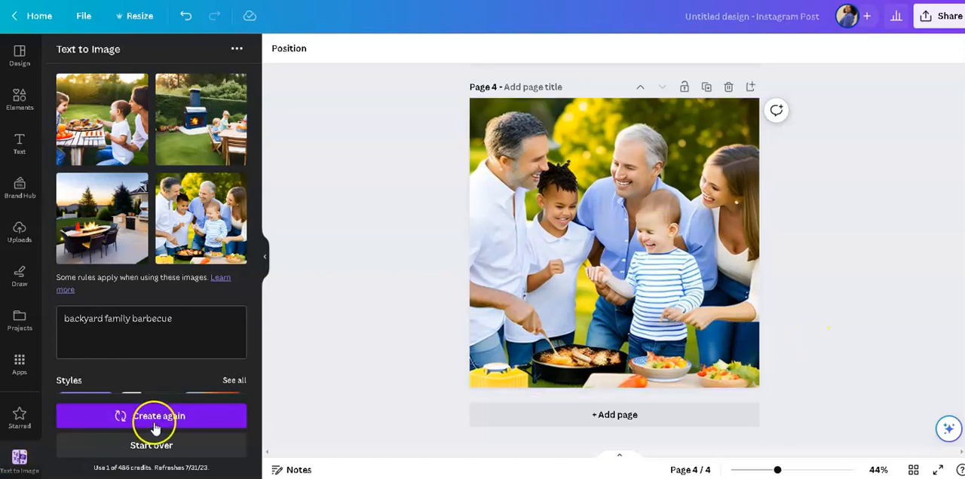
Generate another set of backyard family barbecue images and insert the one of three smiling adults with a baby on a new fifth page.
left_click(150, 448)
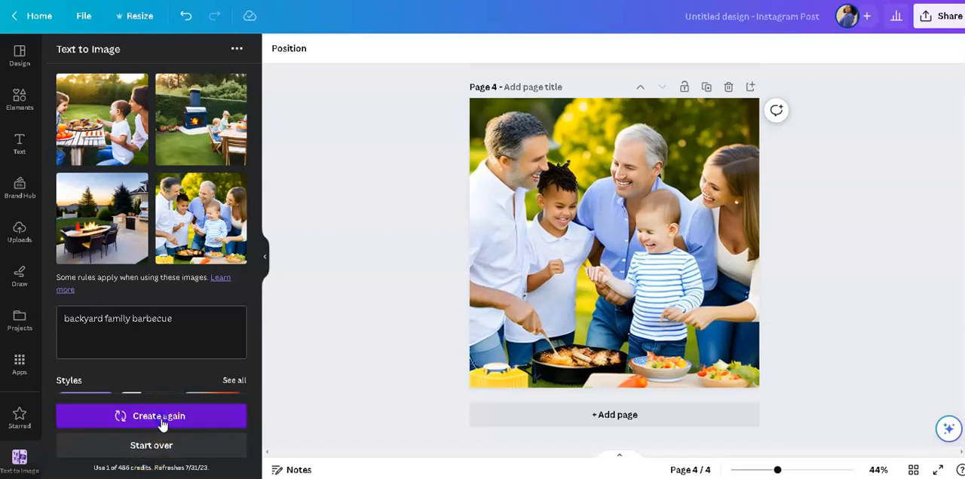
left_click(162, 419)
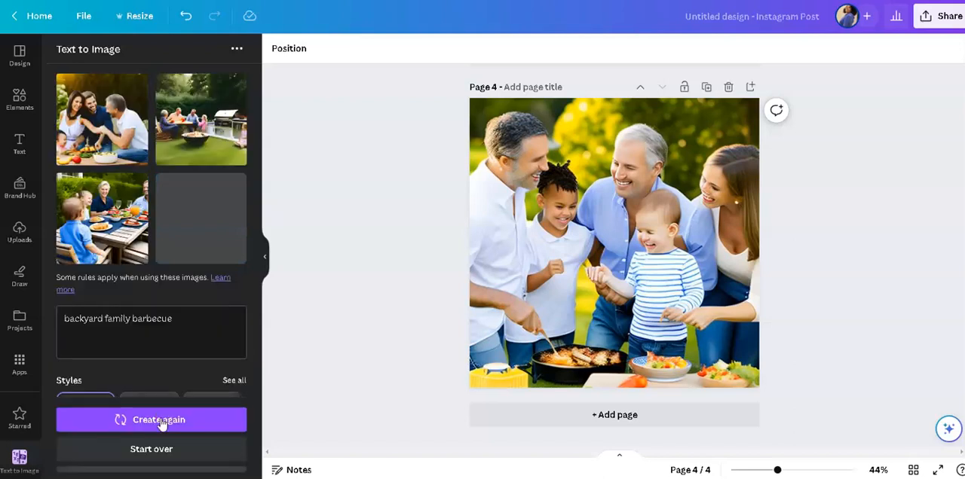
left_click(497, 422)
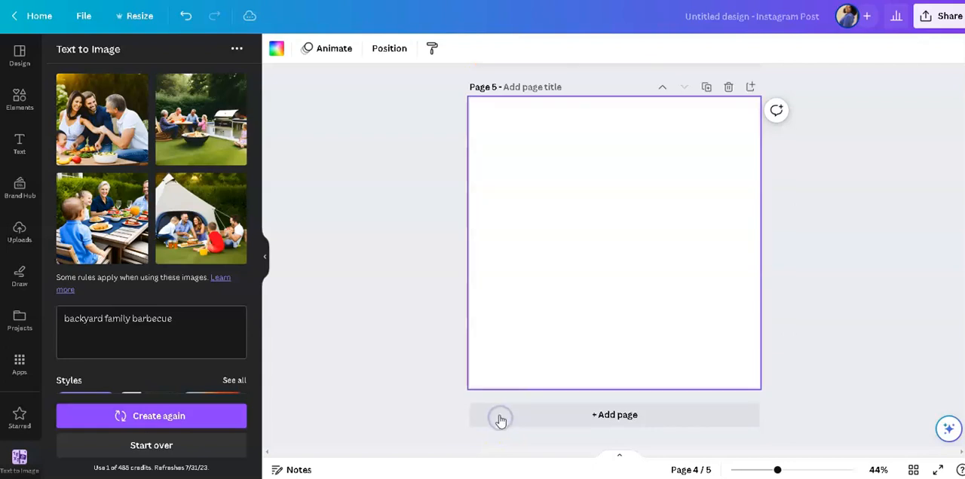
left_click(85, 134)
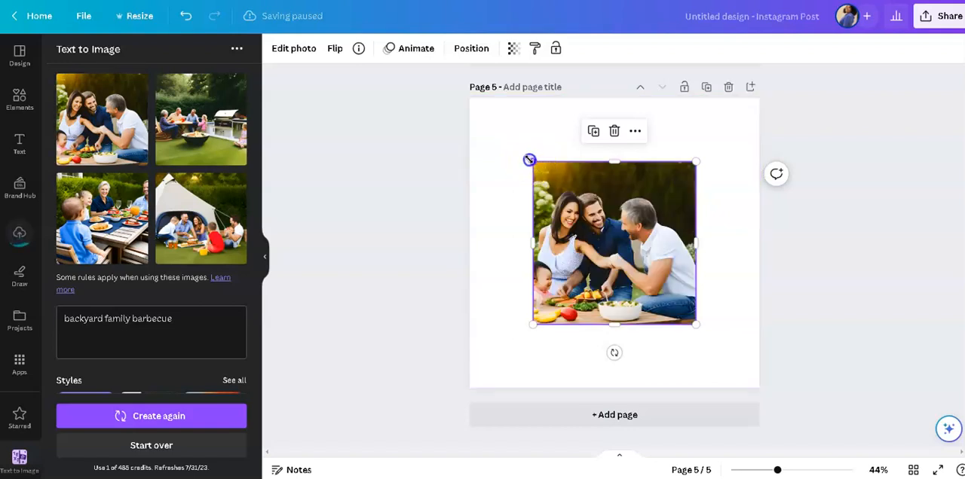
Enlarge the image of the smiling adults and baby to about 1,106 by 1,106 so it covers page 5.
left_click_drag(467, 119, 456, 104)
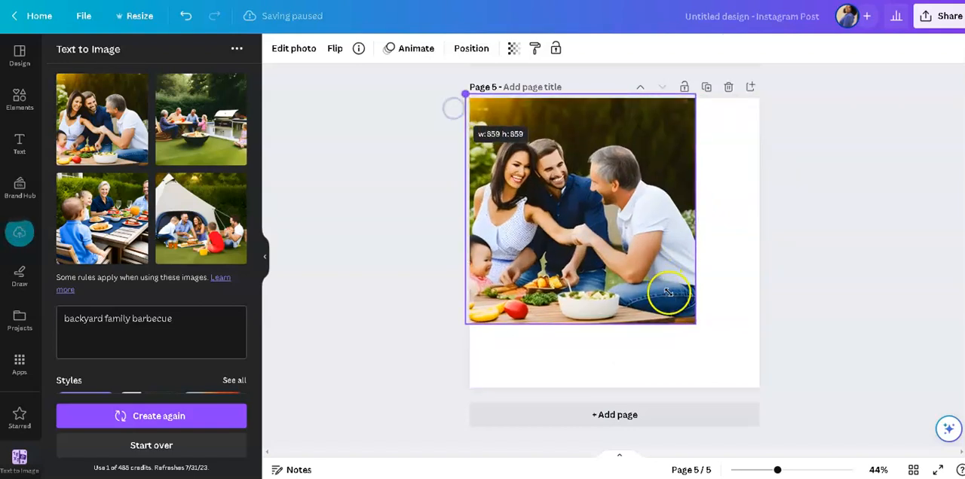
left_click_drag(695, 325, 771, 395)
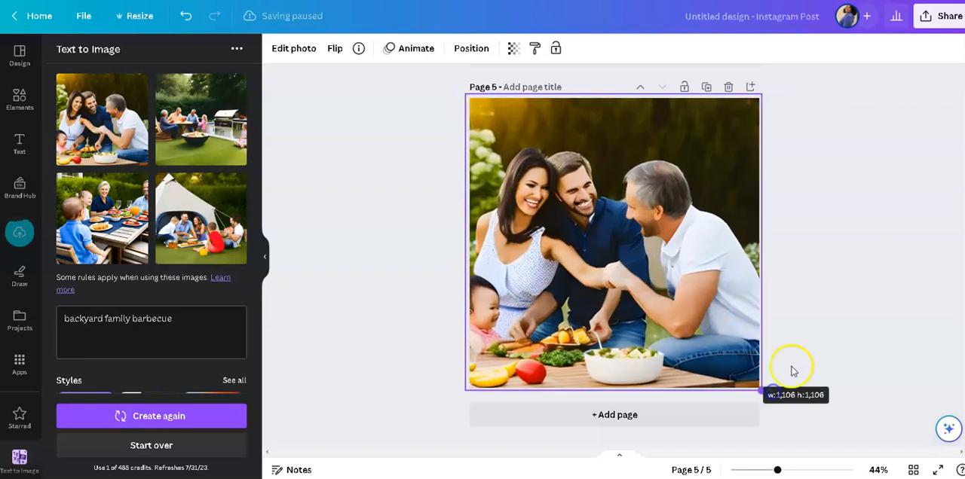
left_click(842, 312)
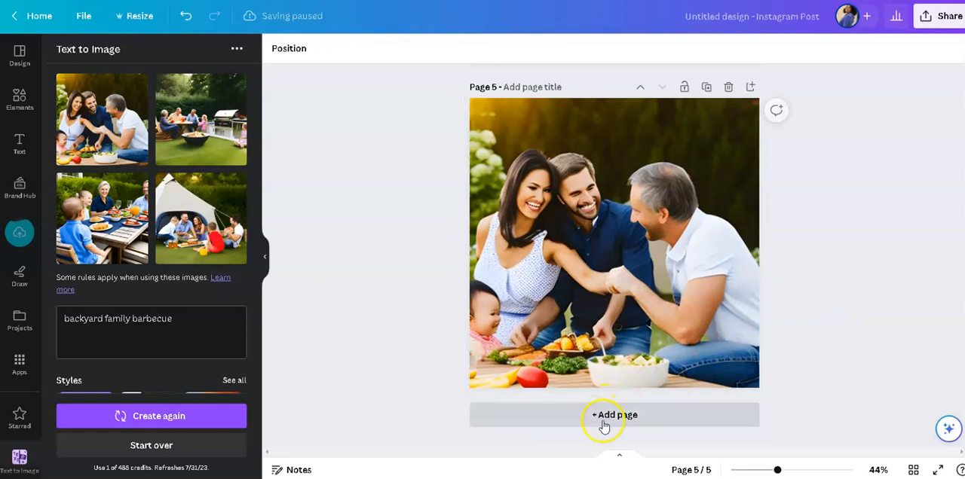
Add a sixth page, insert the generated image of a family picnicking by a tent and enlarge it to cover the page.
left_click(601, 419)
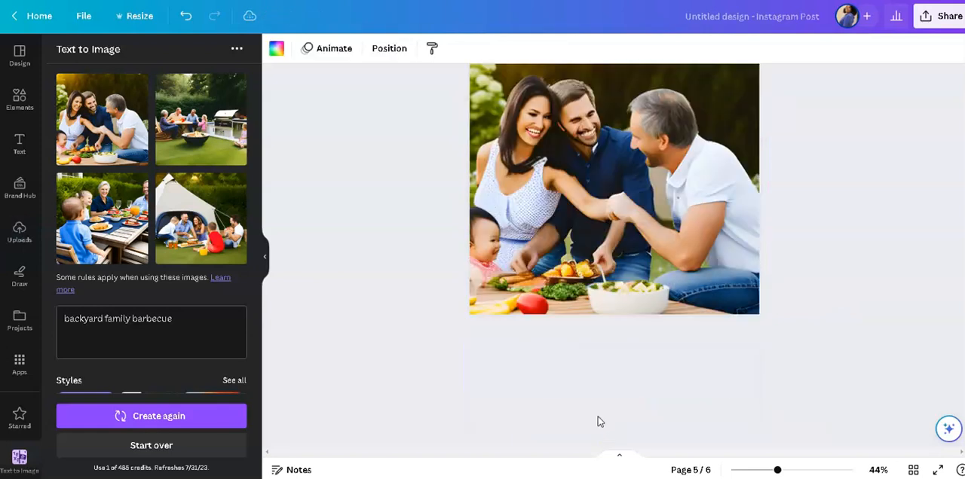
left_click(209, 241)
left_click_drag(535, 162, 461, 99)
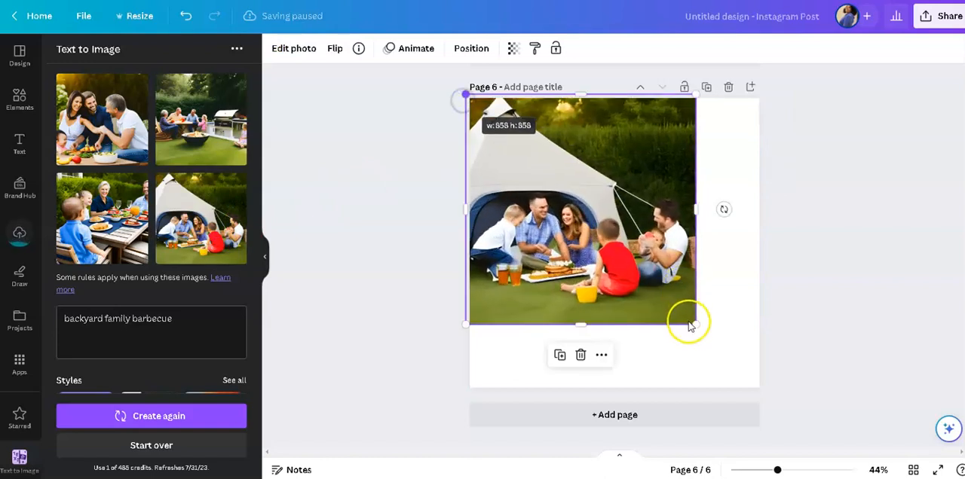
left_click_drag(763, 378, 844, 333)
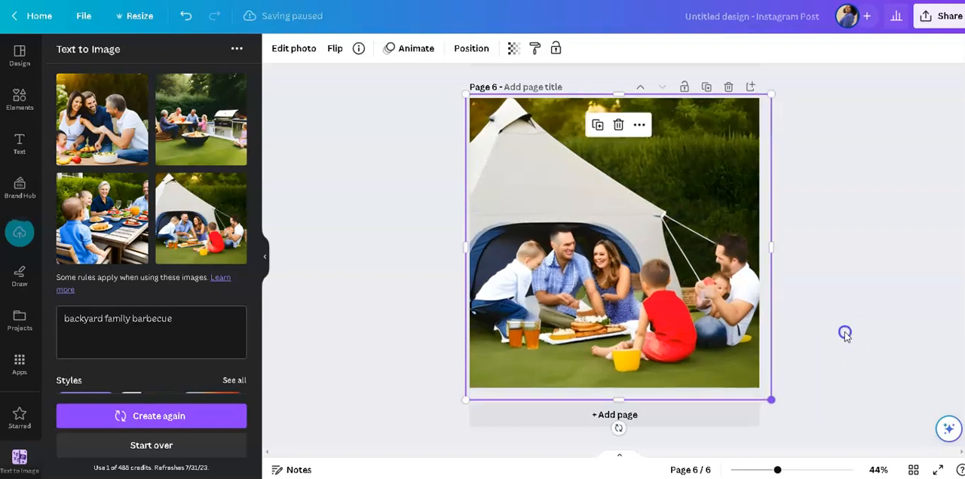
Add a seventh page, insert the generated image of a family beside a fire bowl and grill, and enlarge it to about 1,143 by 1,143.
left_click(620, 414)
left_click(195, 133)
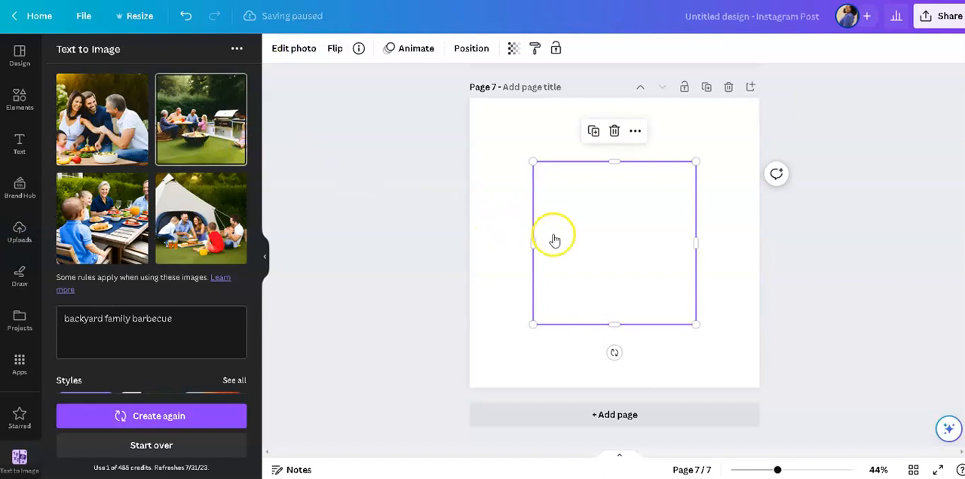
left_click_drag(534, 158, 455, 101)
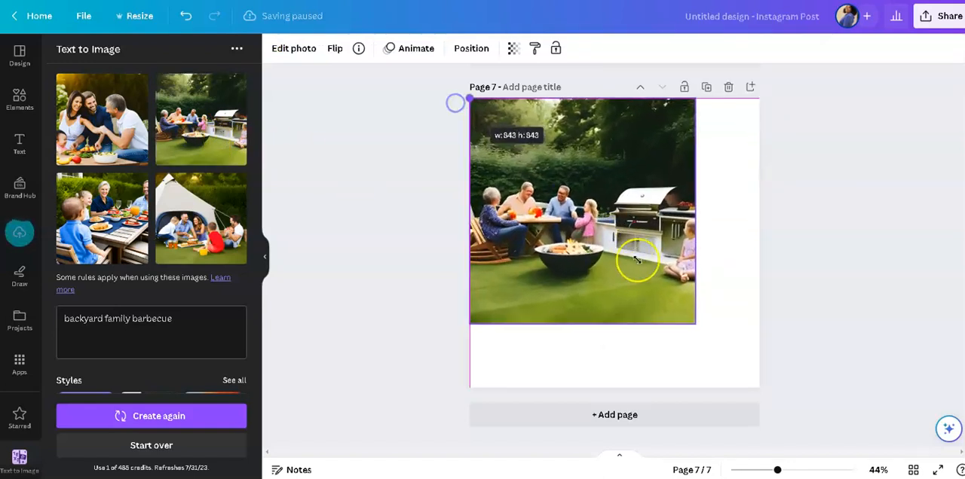
left_click_drag(693, 324, 775, 400)
left_click(840, 298)
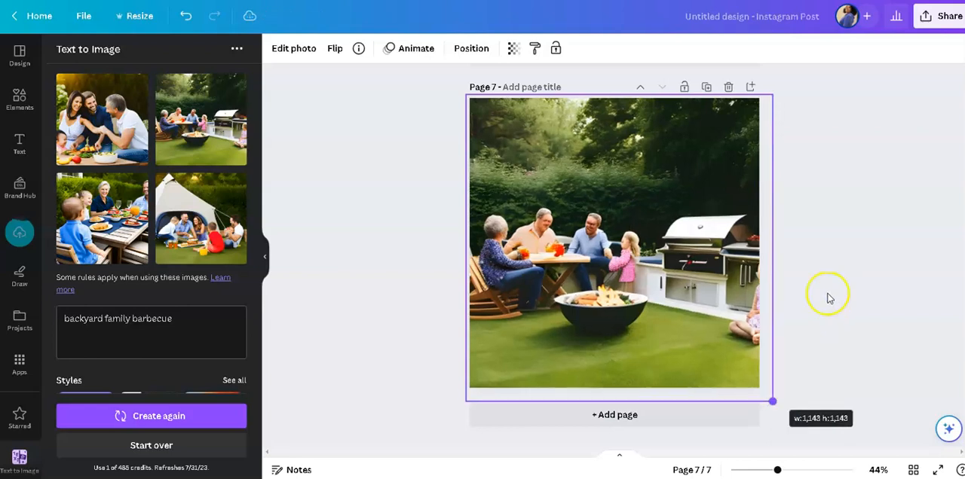
left_click(911, 281)
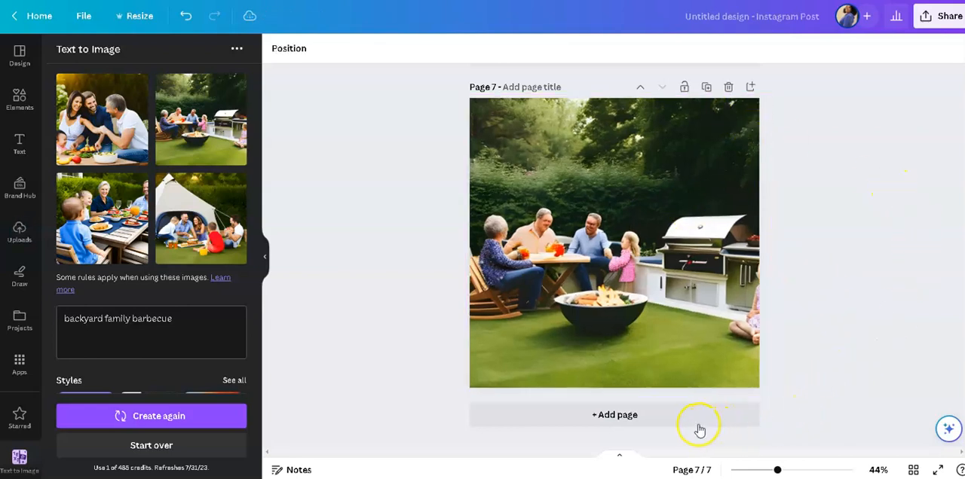
Add an eighth page and insert the generated image of a grandmother and children eating at an outdoor table.
left_click(625, 420)
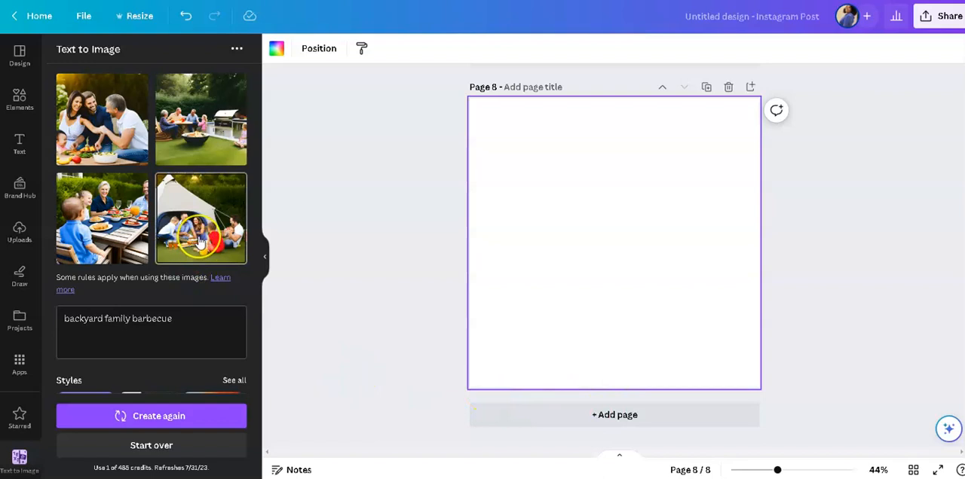
scroll(479, 253, "up", 3)
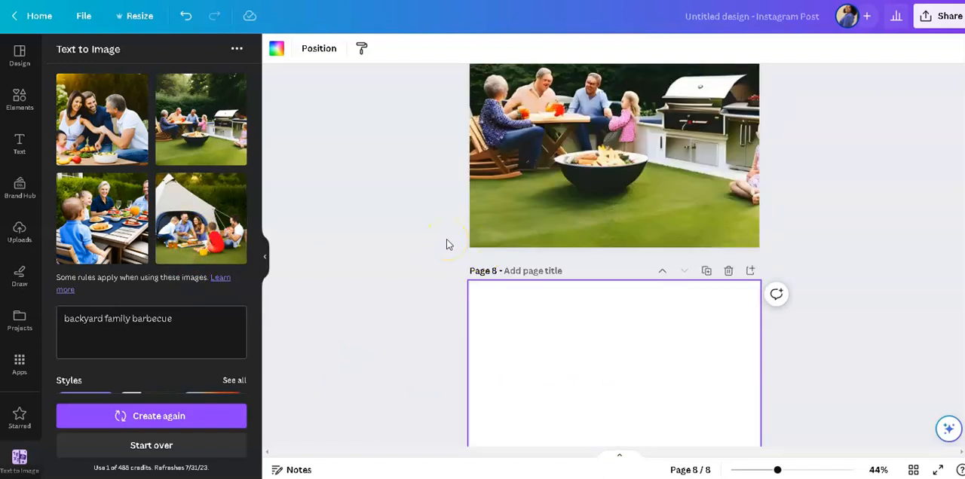
scroll(446, 244, "up", 5)
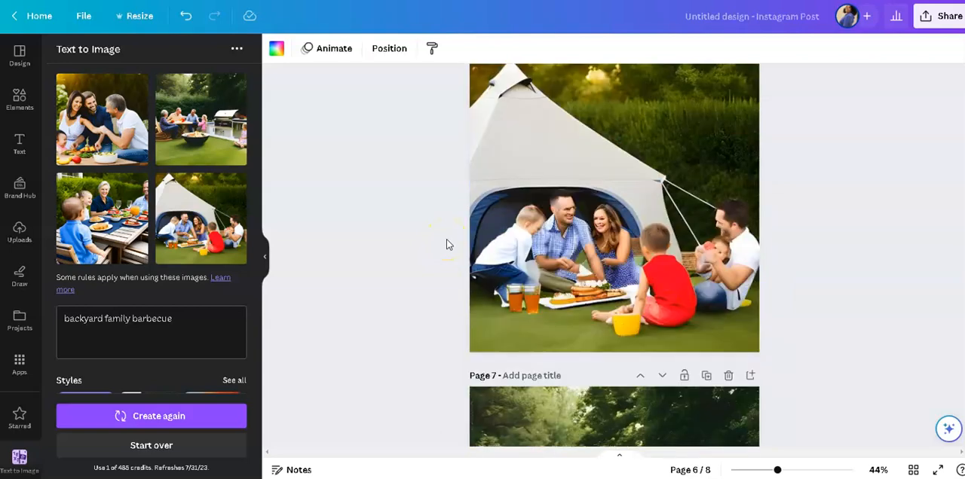
scroll(446, 244, "up", 2)
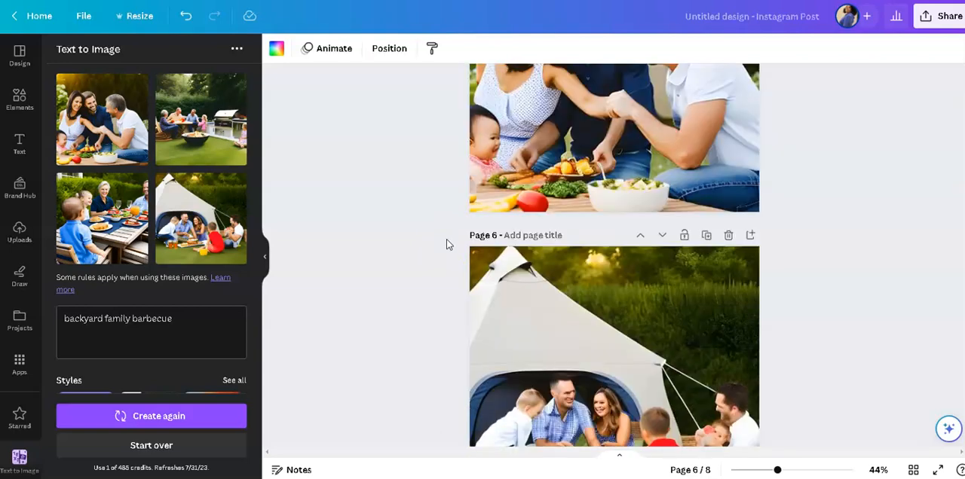
scroll(447, 244, "up", 3)
scroll(446, 244, "down", 10)
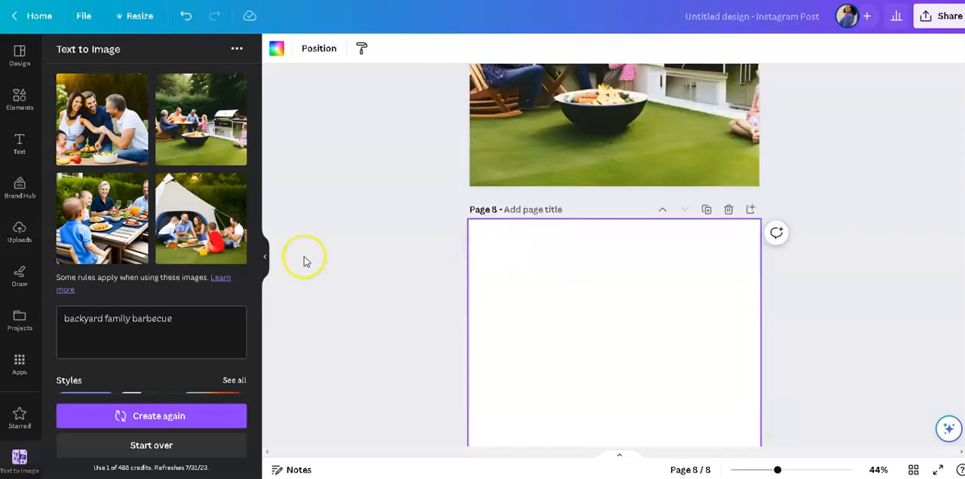
left_click(119, 229)
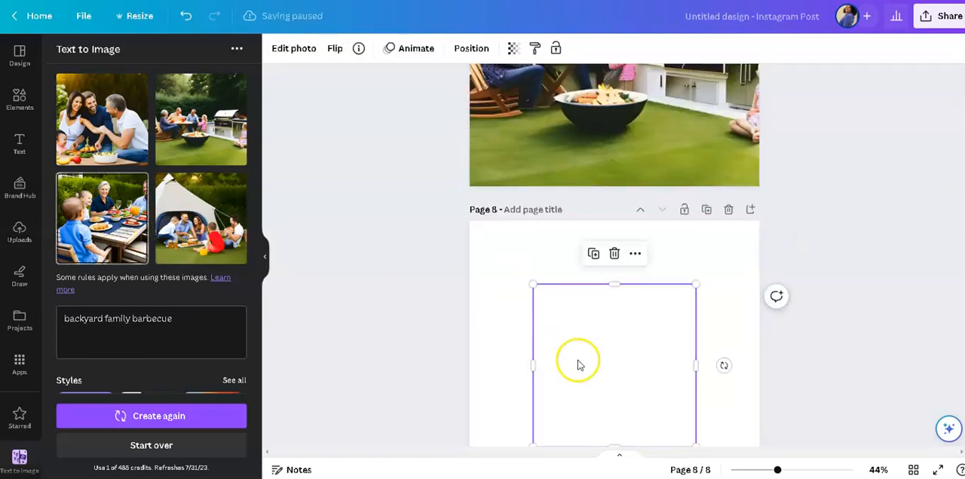
scroll(581, 361, "down", 2)
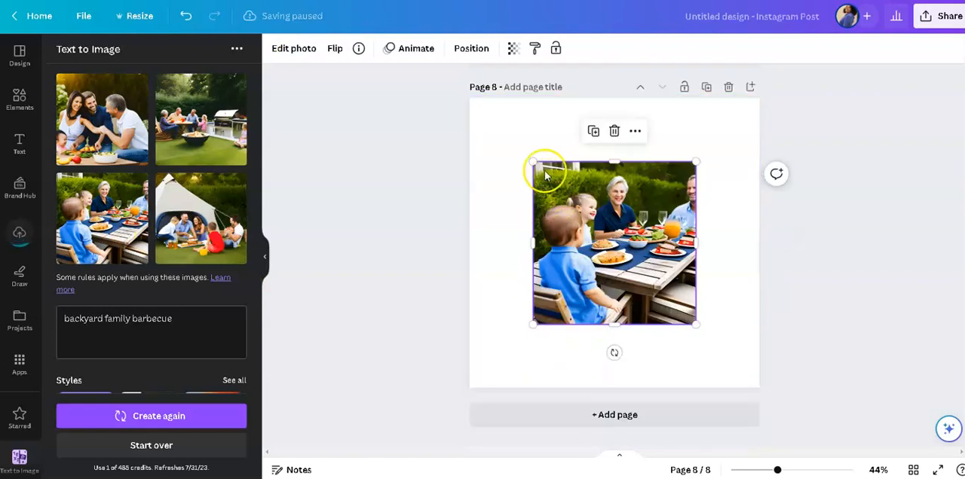
Enlarge the outdoor dining image to about 1,187 by 1,187 so it covers page 8.
left_click_drag(495, 133, 441, 110)
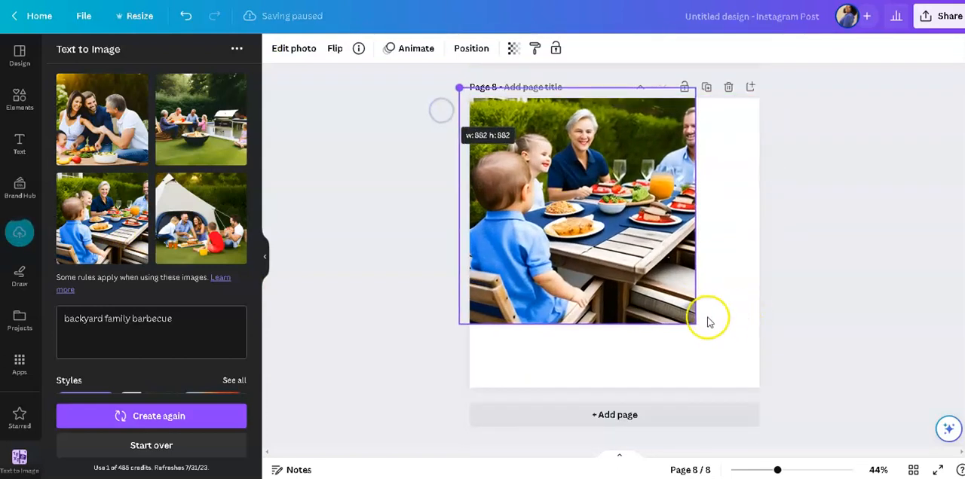
left_click(673, 315)
left_click_drag(692, 324, 797, 382)
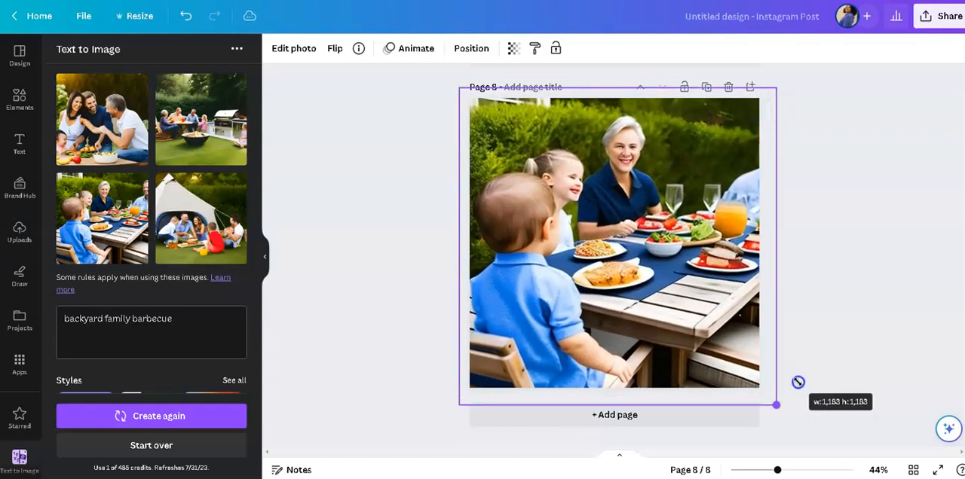
left_click(912, 336)
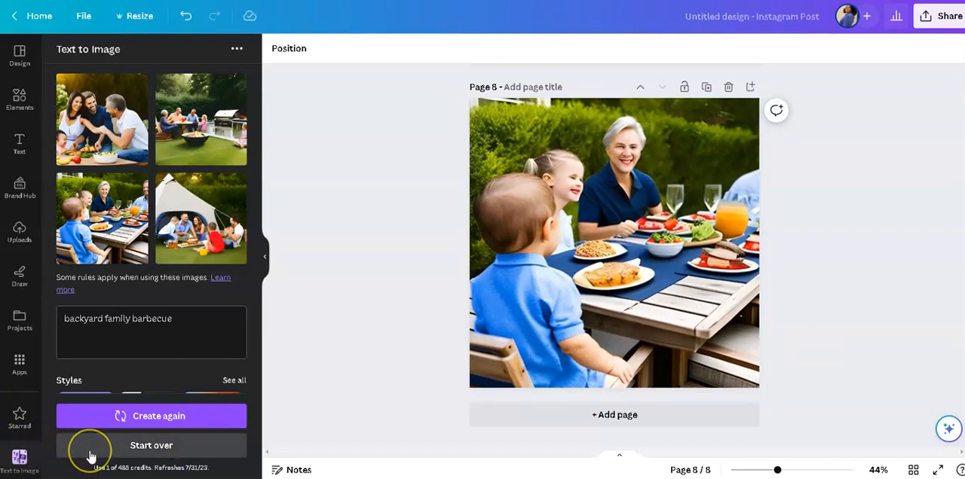
Start over in Text to Image and generate images from the prompt "fireworks in the night sky".
left_click(160, 447)
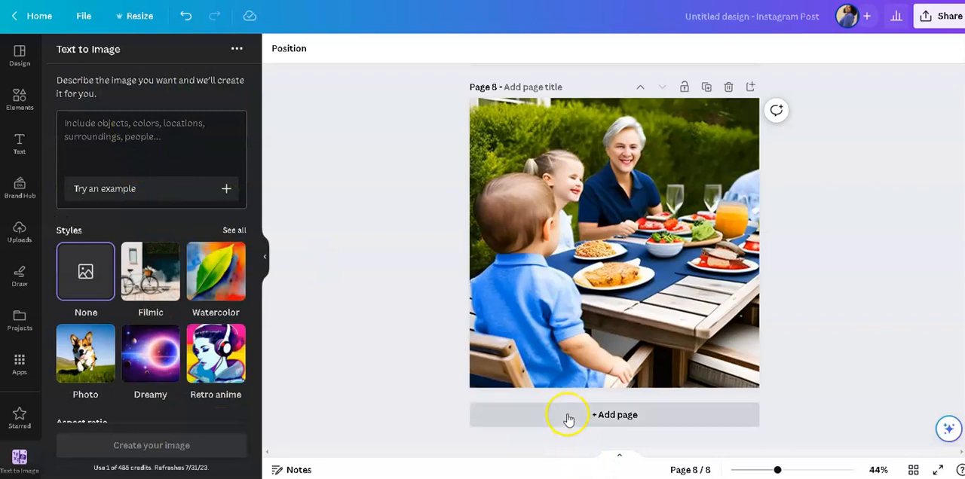
left_click(147, 158)
left_click(142, 135)
type("fireworks in the night sky")
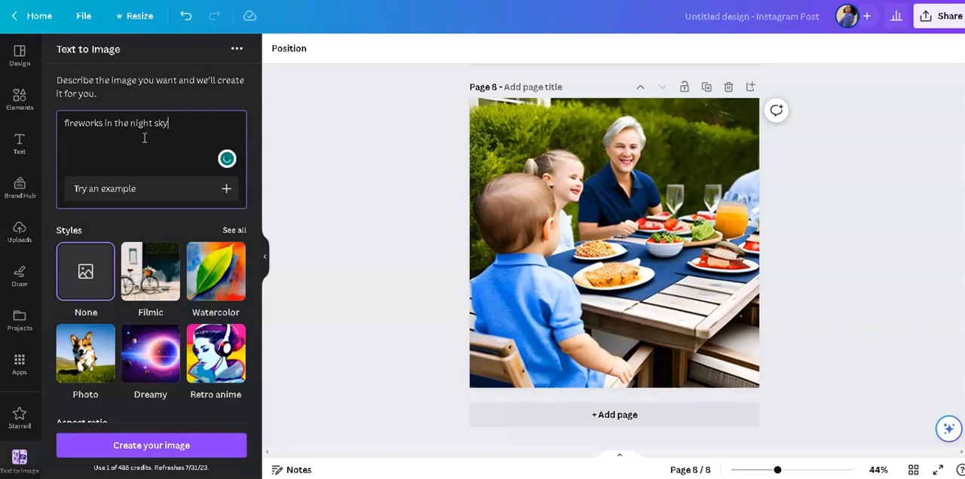
left_click(133, 446)
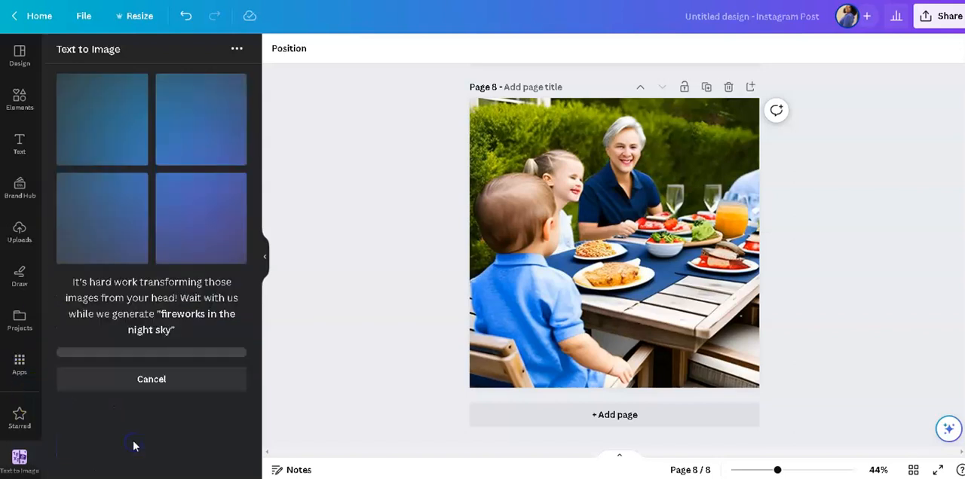
Add a ninth page, insert the generated image of pink and white fireworks over dark trees, and enlarge it to cover the page.
left_click(533, 419)
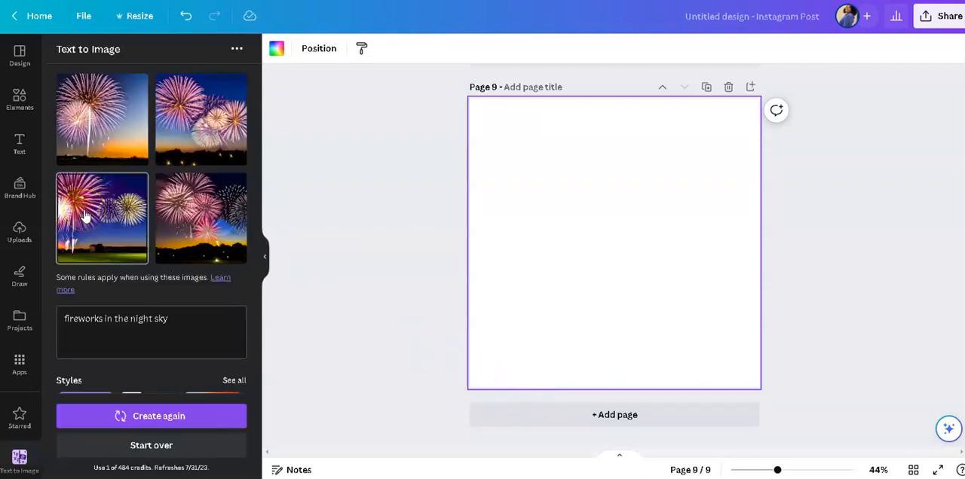
left_click(184, 233)
left_click_drag(534, 160, 458, 101)
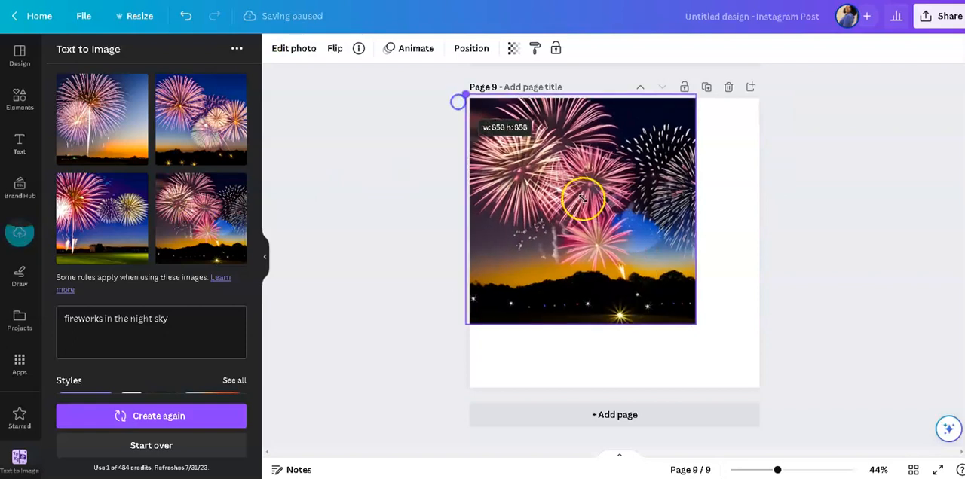
left_click_drag(695, 324, 767, 391)
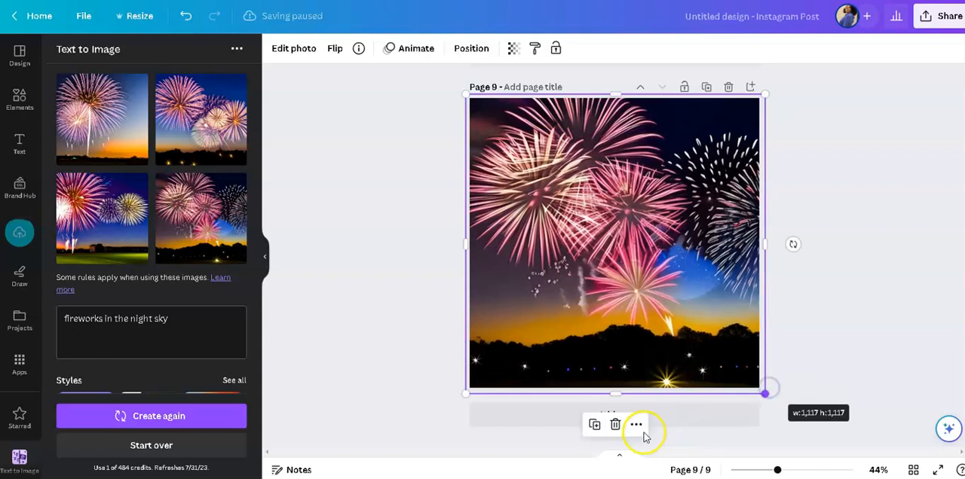
Add a tenth page, insert the generated image of pink fireworks against an orange sunset, and enlarge it to cover the page.
left_click(691, 422)
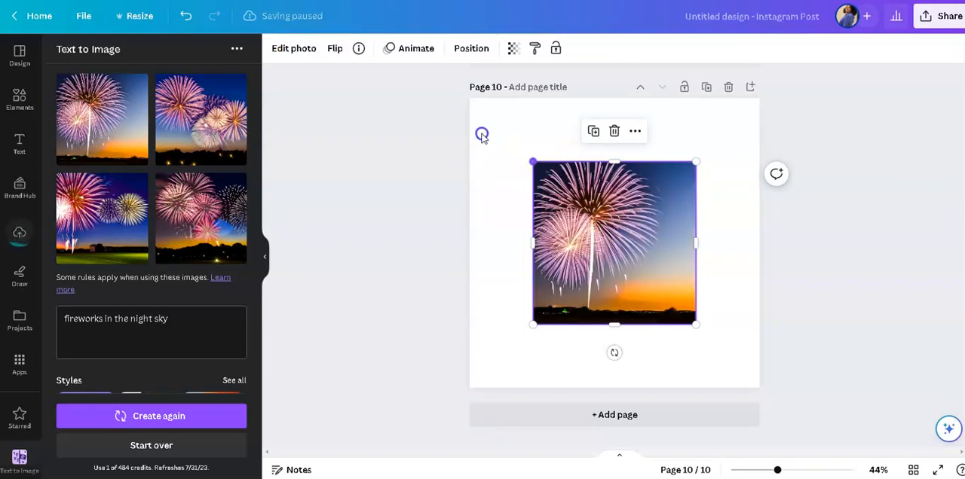
left_click_drag(436, 94, 432, 92)
left_click_drag(684, 330, 751, 358)
left_click(817, 329)
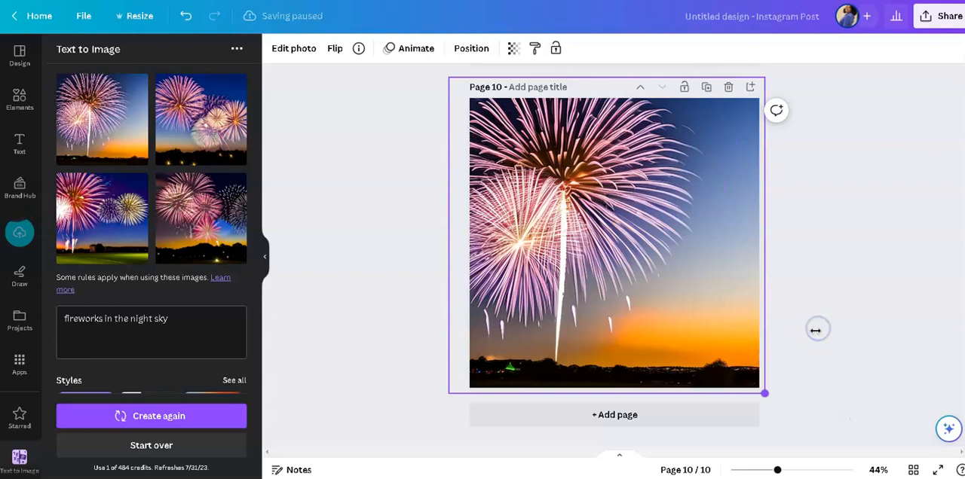
Enlarge the fireworks image on page 10 beyond the page edges and move it up to bring its dark skyline into the page.
left_click_drag(653, 300, 652, 235)
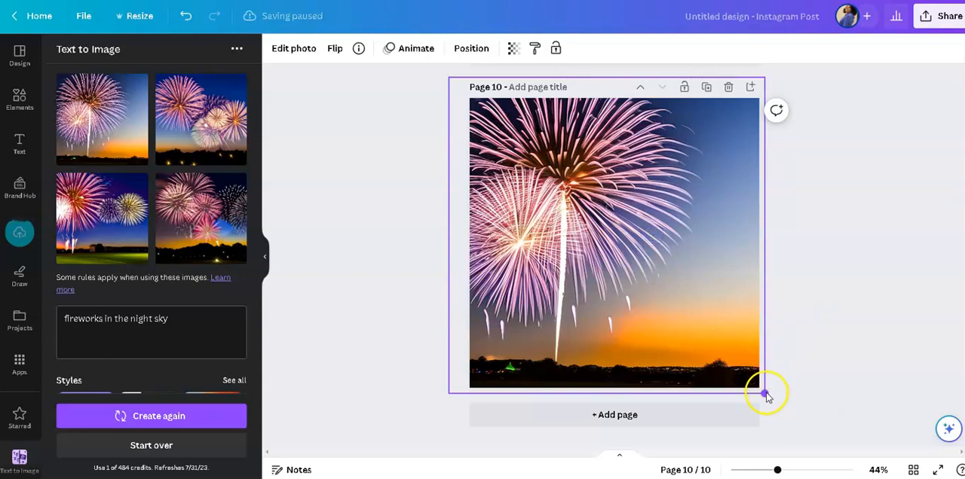
left_click_drag(766, 393, 813, 443)
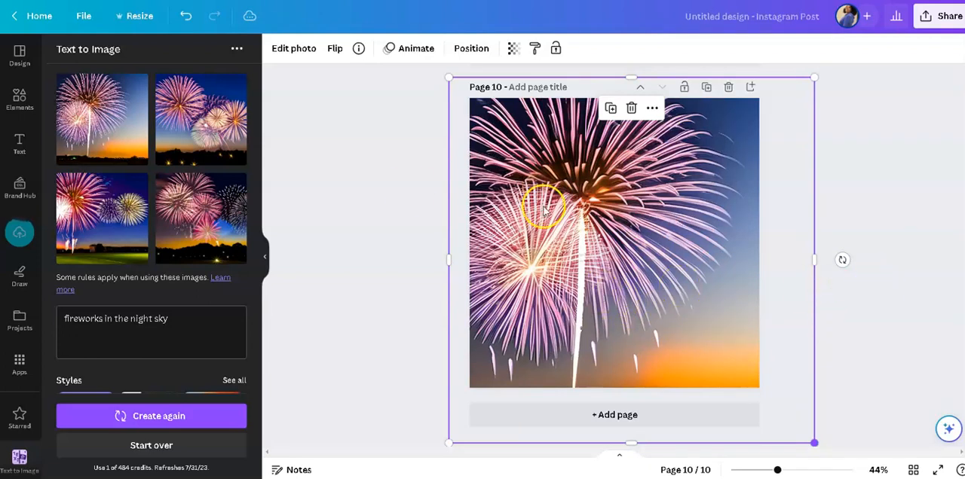
left_click(871, 236)
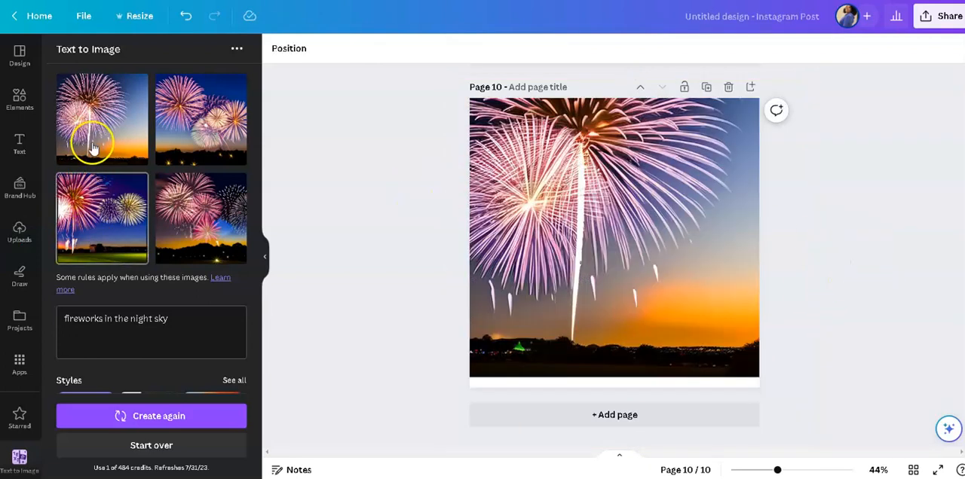